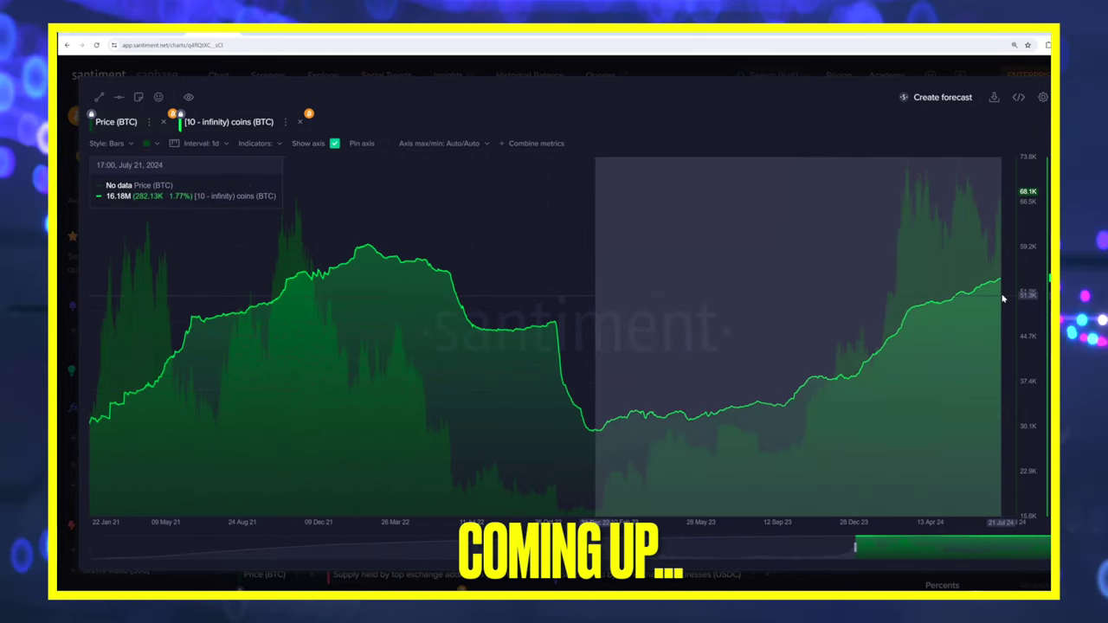
# - Shade the Ethereum chart from late December 2023 onward, then clear the shaded range
pyautogui.moveTo(1003, 299); pyautogui.dragTo(1003, 299)
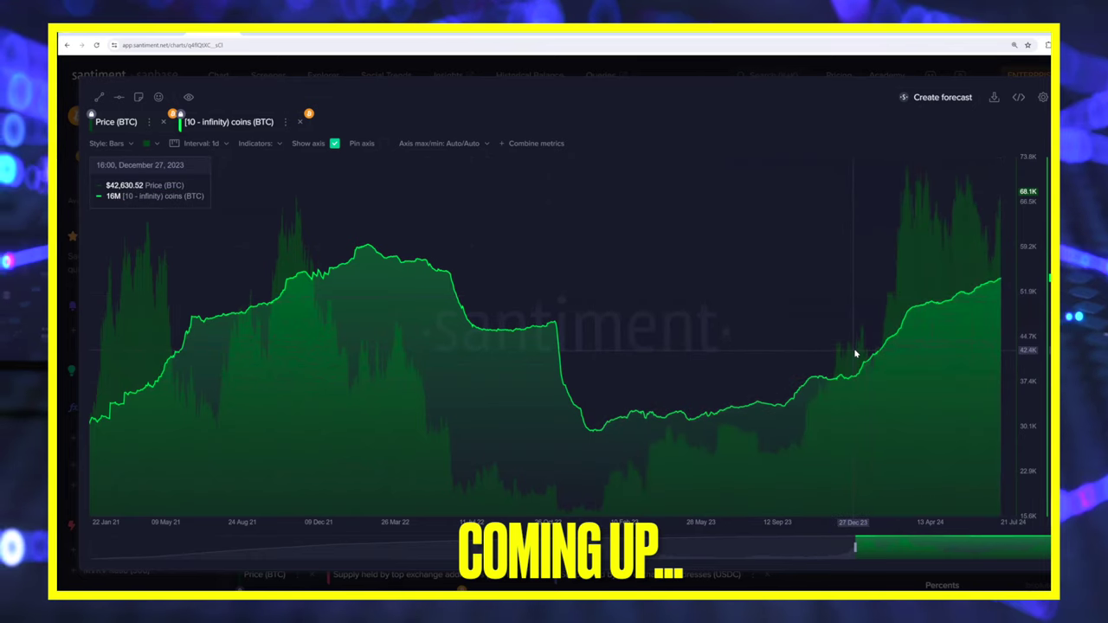
pyautogui.moveTo(856, 353); pyautogui.dragTo(1001, 336)
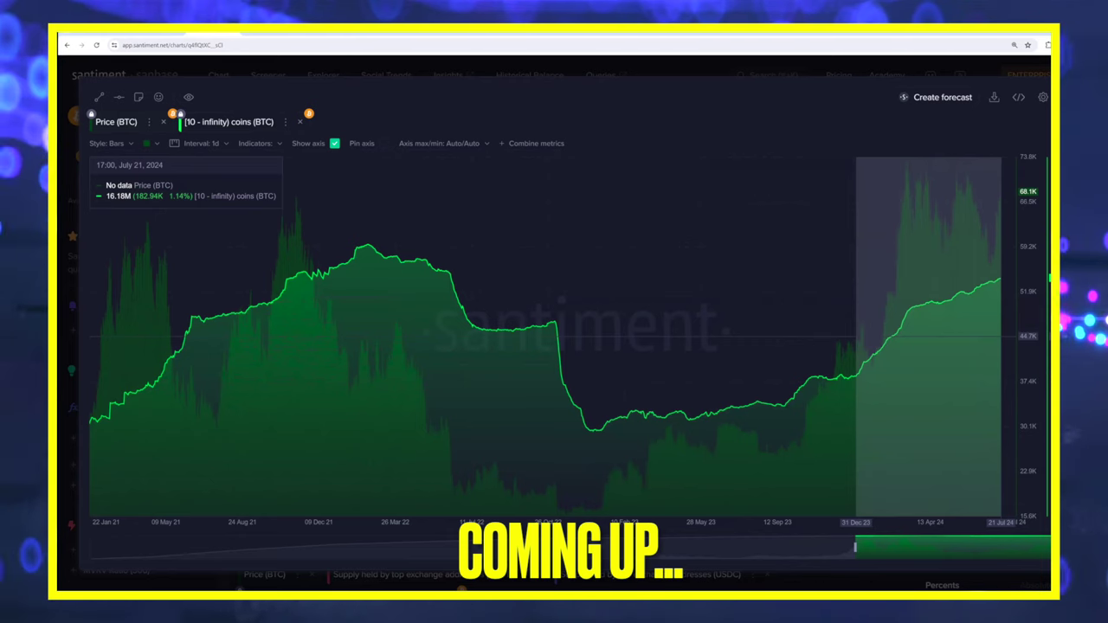
pyautogui.click(1000, 336)
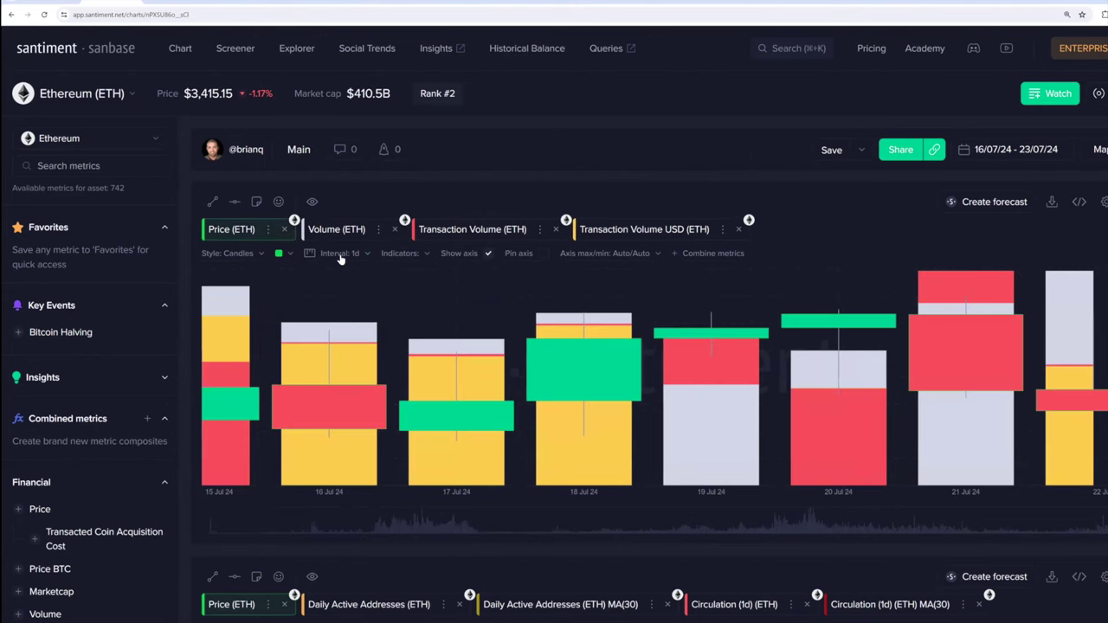
# - Switch the Ethereum chart to 1h intervals and limit it to the last month
pyautogui.click(341, 256)
pyautogui.scroll(3, 337, 321)
pyautogui.click(343, 307)
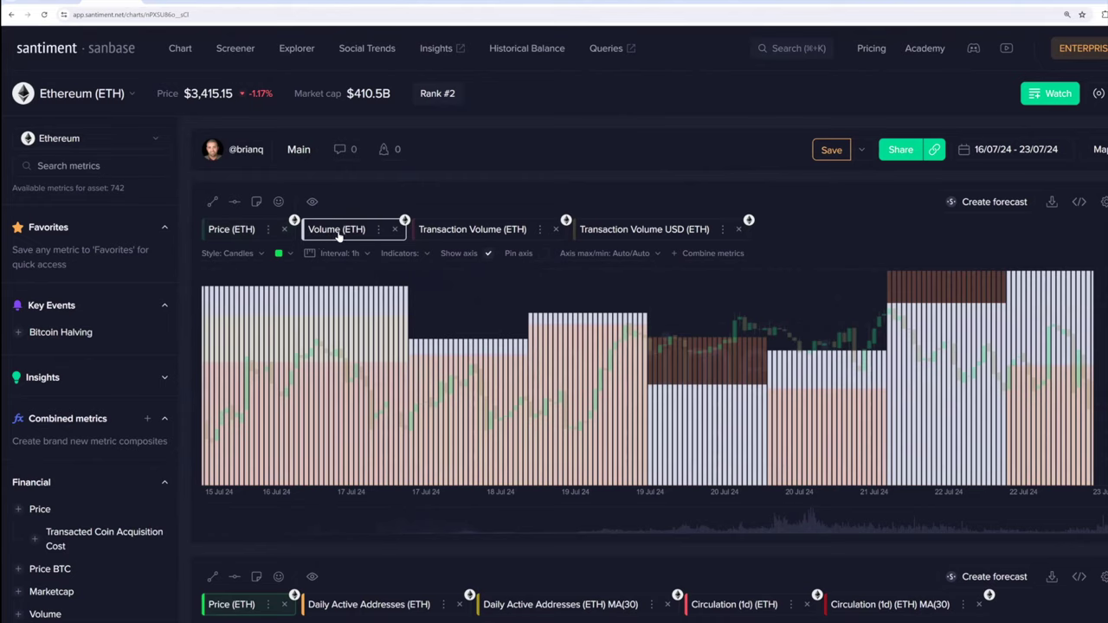
pyautogui.click(1017, 148)
pyautogui.click(1082, 229)
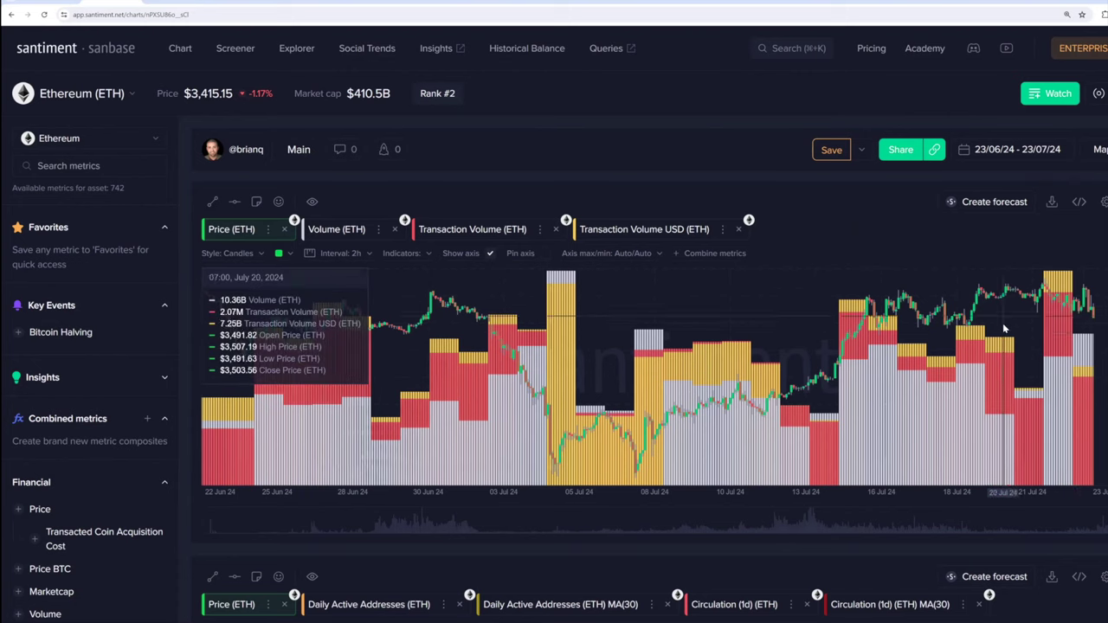
pyautogui.scroll(-1, 895, 211)
pyautogui.scroll(-5, 895, 212)
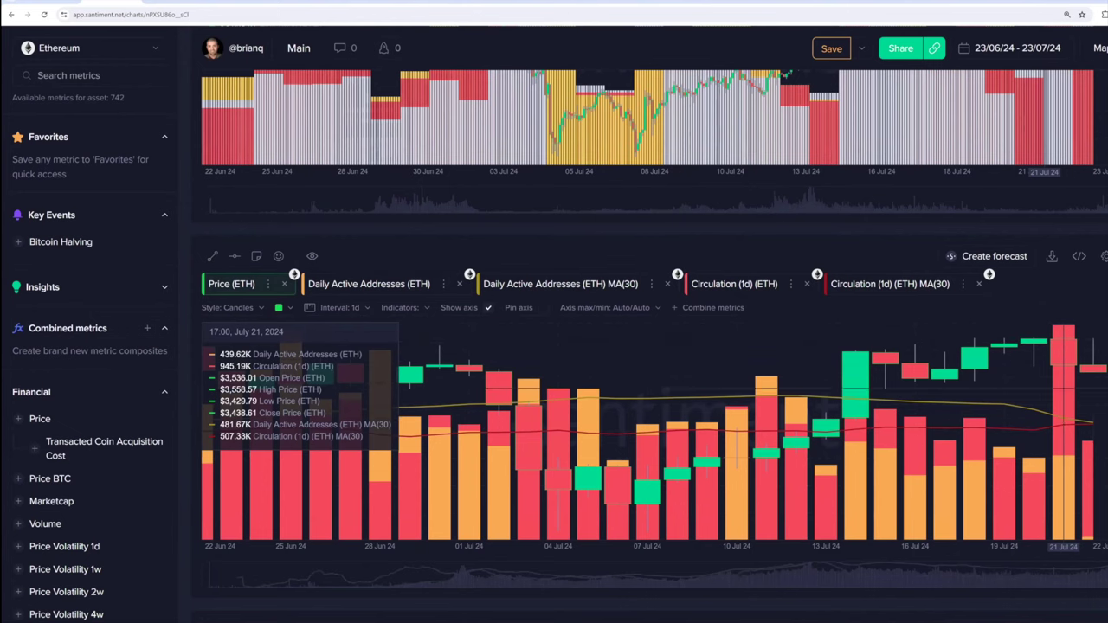
pyautogui.click(1105, 257)
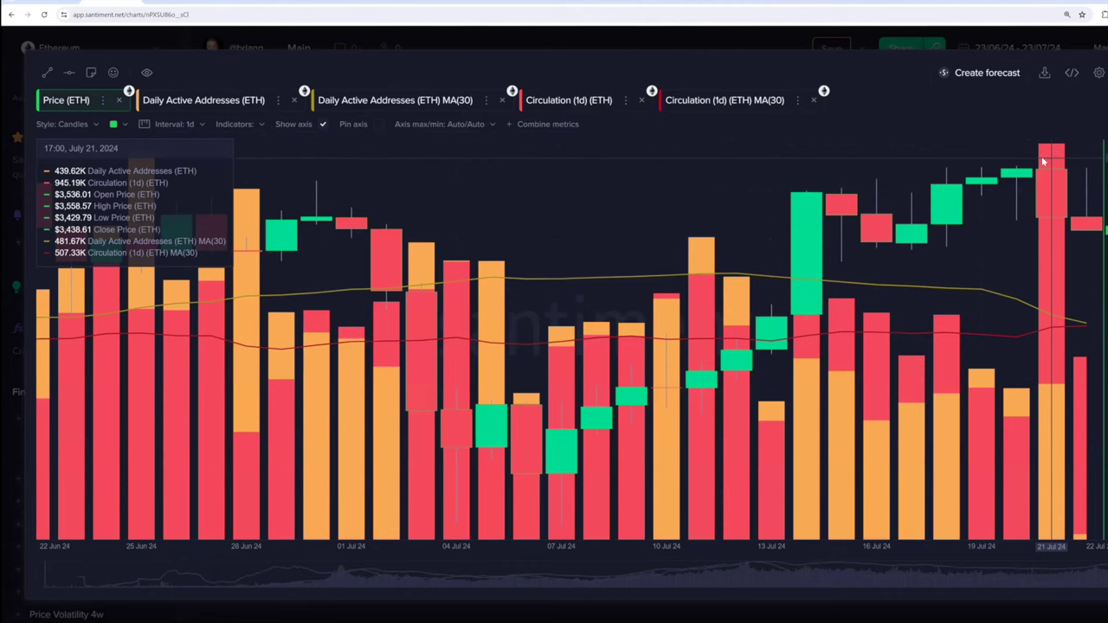
pyautogui.click(756, 38)
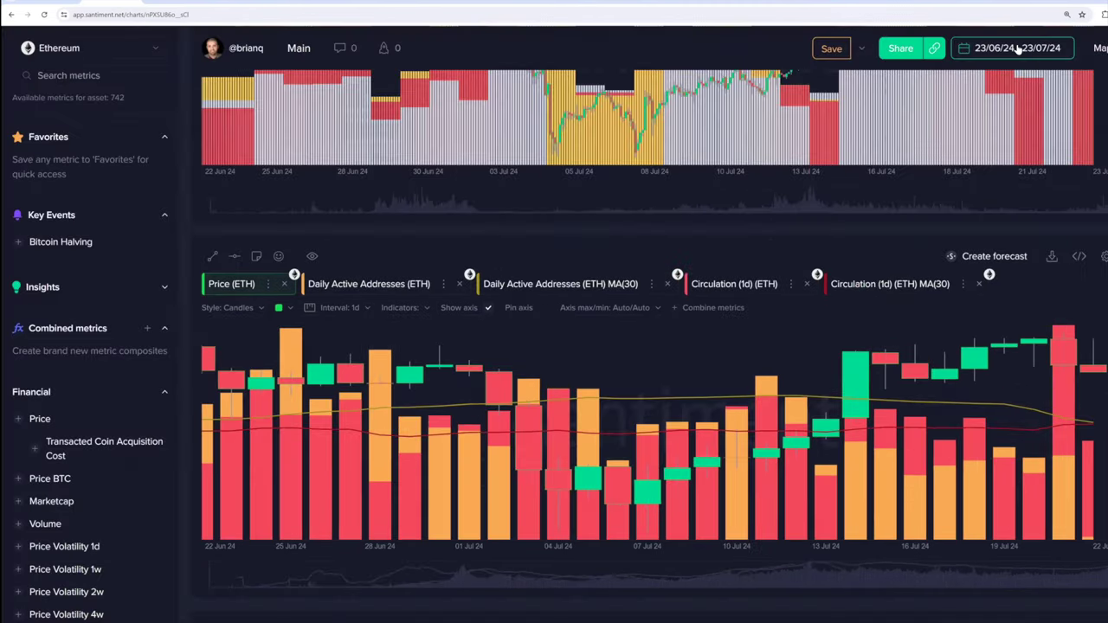
pyautogui.click(1018, 48)
# - Start the date range at 23 April 2024 so the charts cover 23/04/24–23/07/24
pyautogui.click(1079, 150)
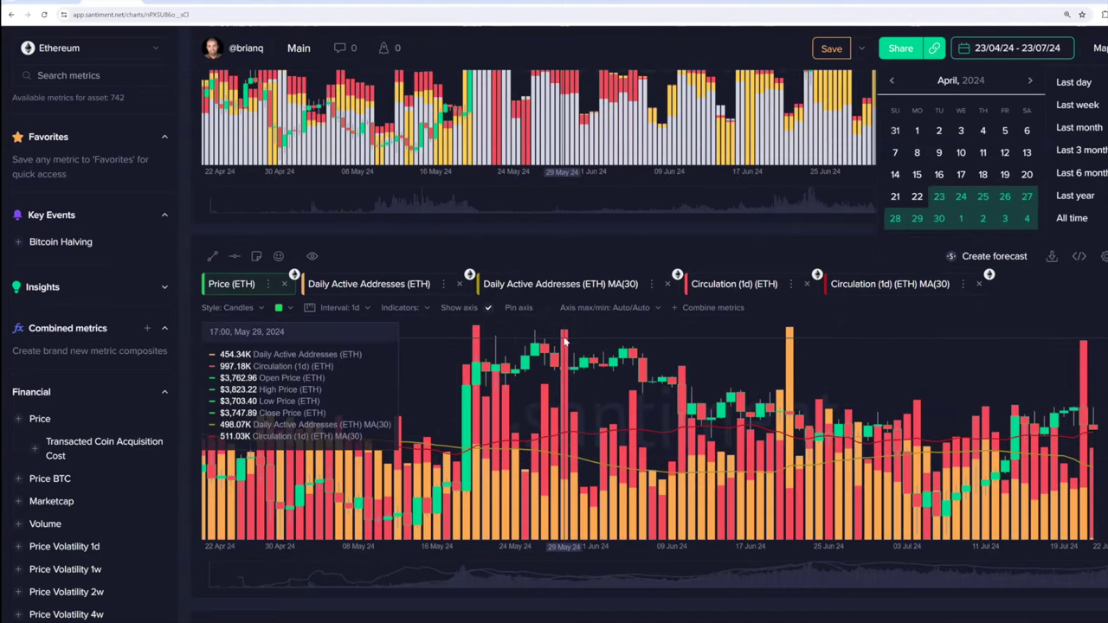
pyautogui.click(630, 246)
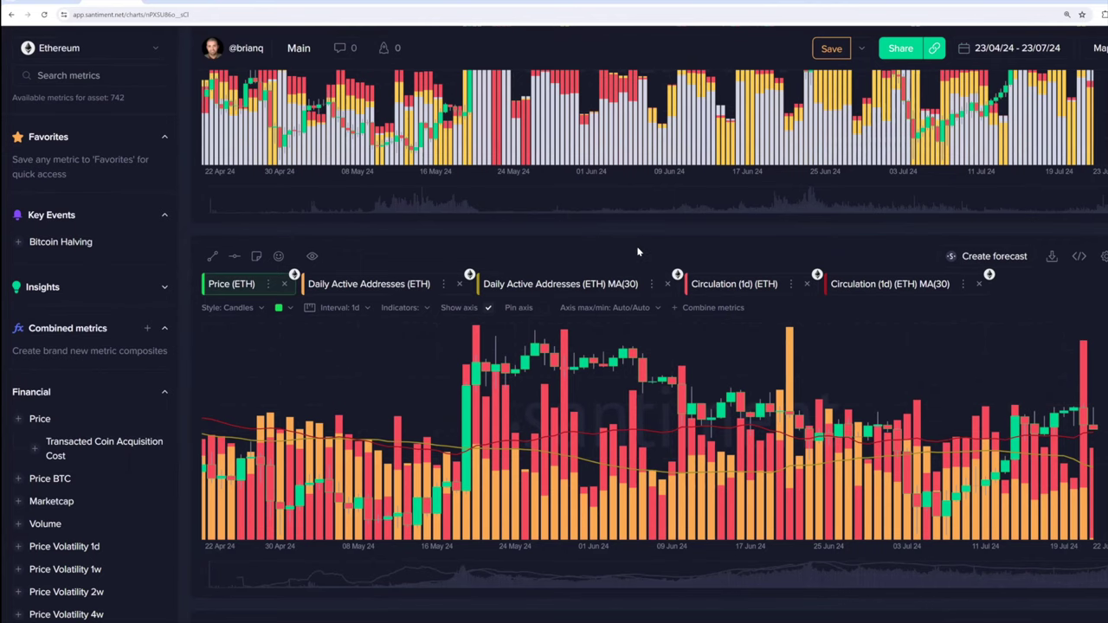
pyautogui.scroll(3, 635, 246)
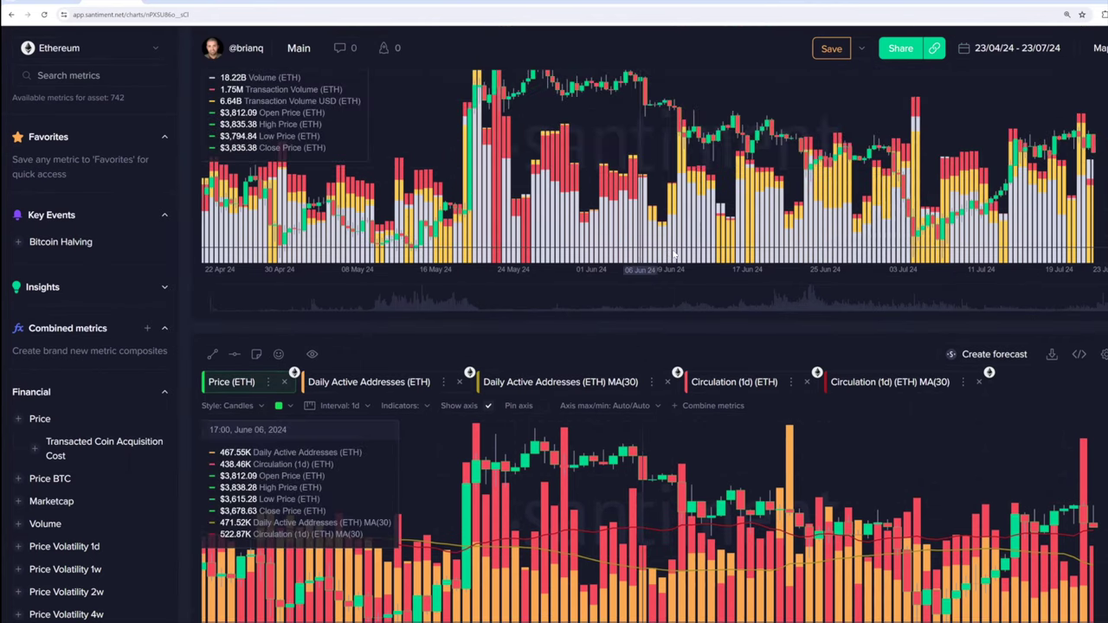
pyautogui.scroll(1, 900, 128)
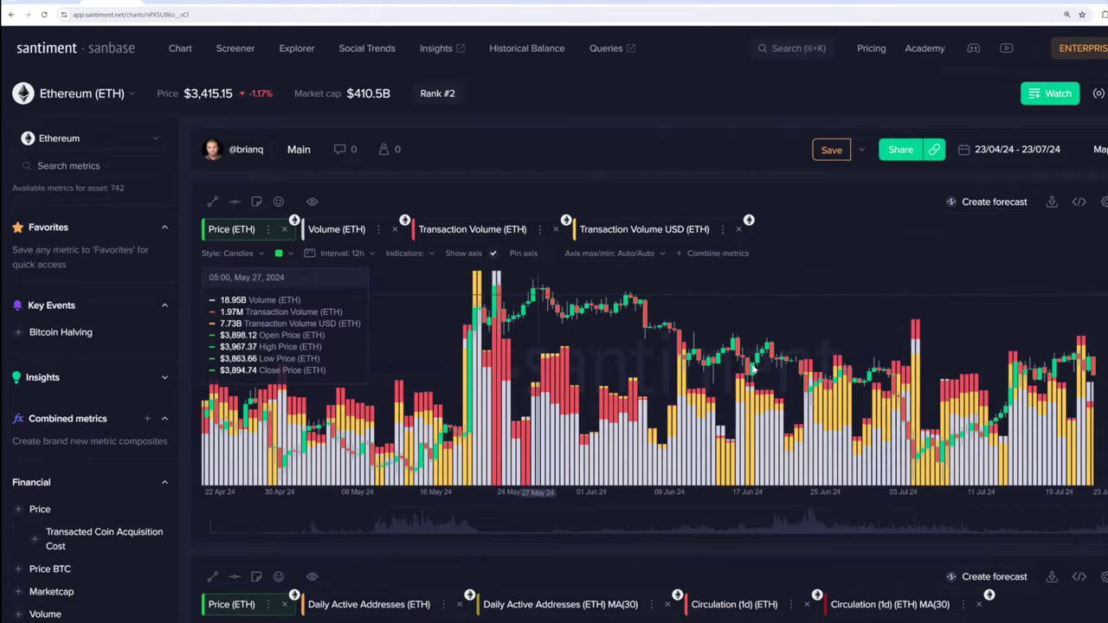
pyautogui.scroll(-3, 851, 319)
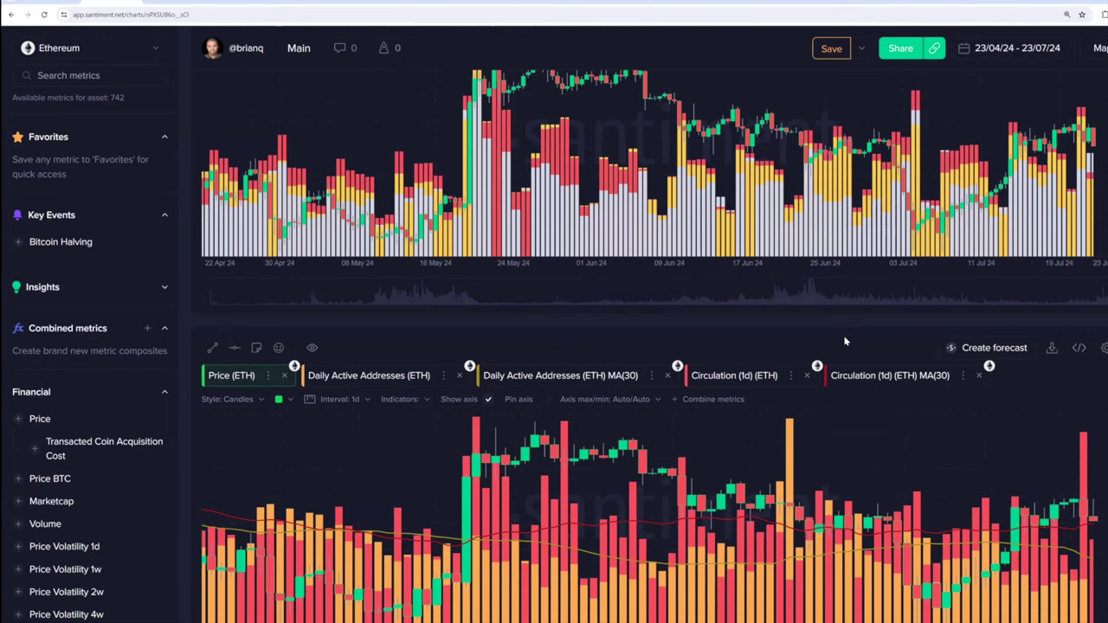
pyautogui.scroll(-1, 858, 323)
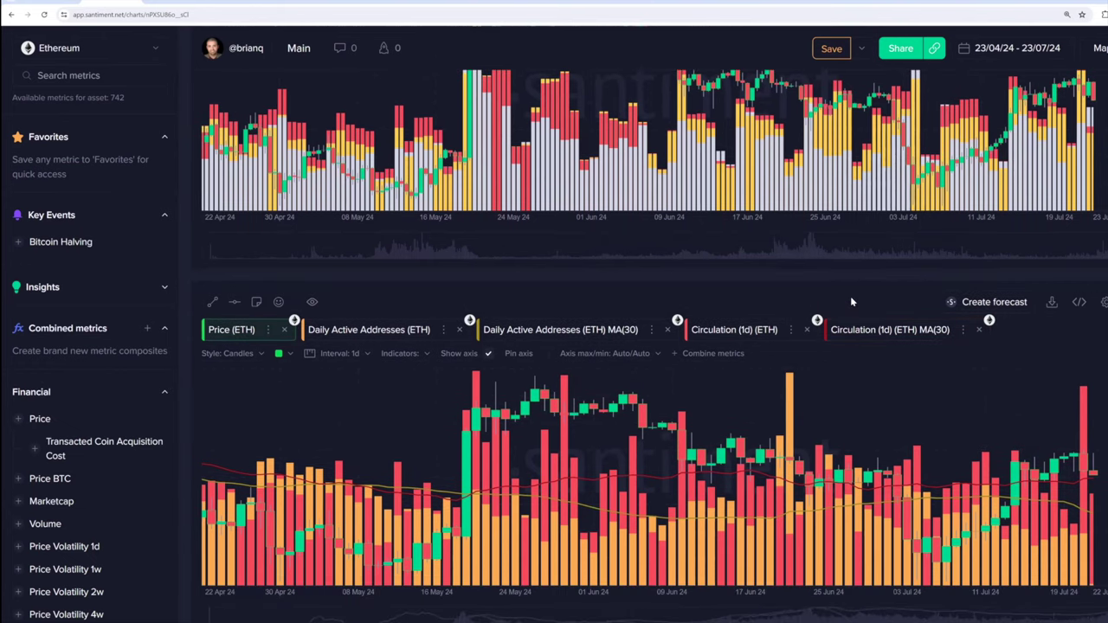
pyautogui.scroll(-5, 851, 298)
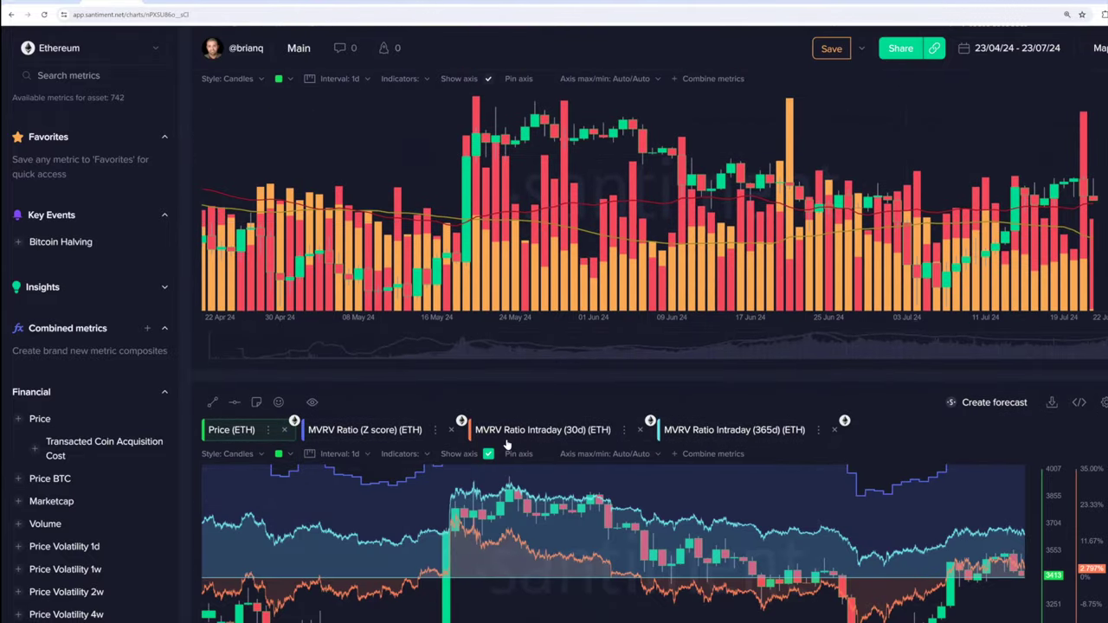
# - Leave the enlarged chart and open the ETH price with MVRV 30d and 365d full screen
pyautogui.click(450, 430)
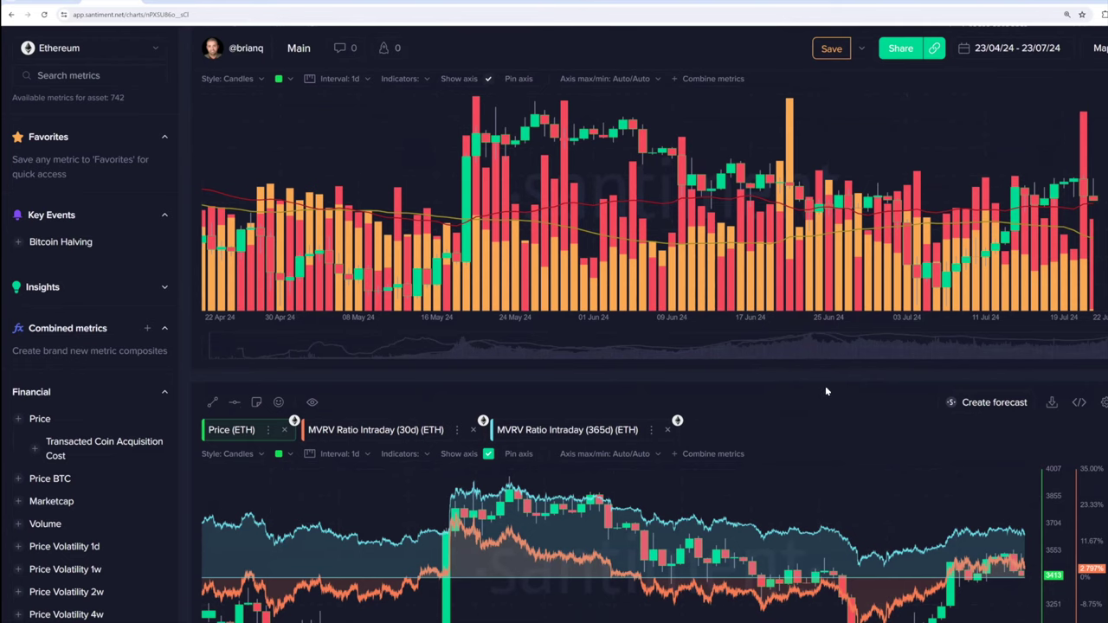
pyautogui.scroll(-1, 1002, 312)
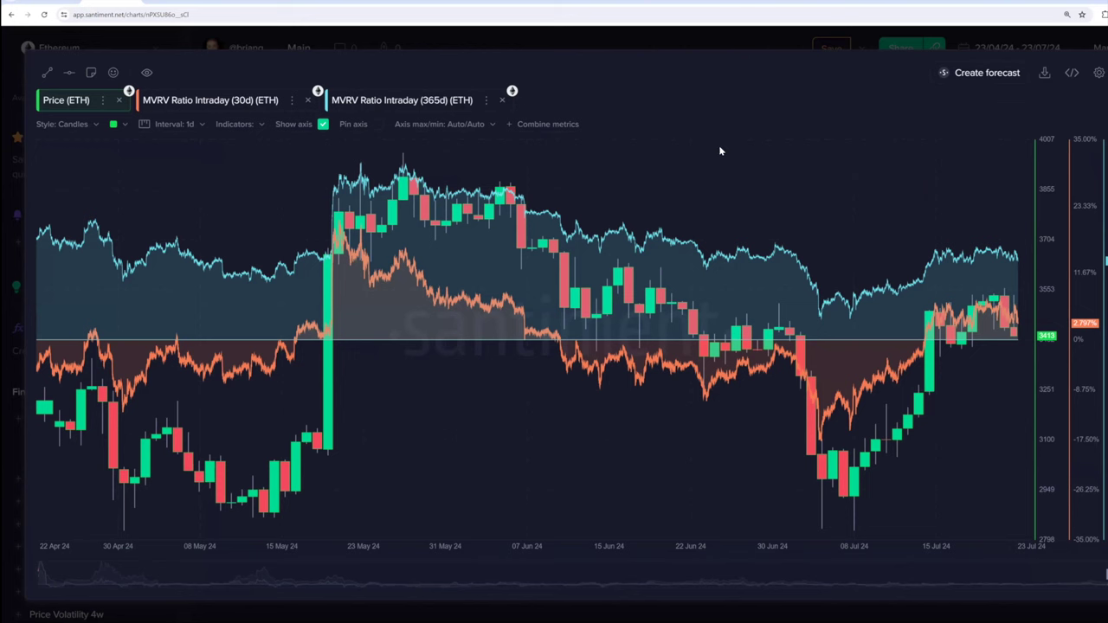
pyautogui.press('Escape')
pyautogui.scroll(-5, 935, 240)
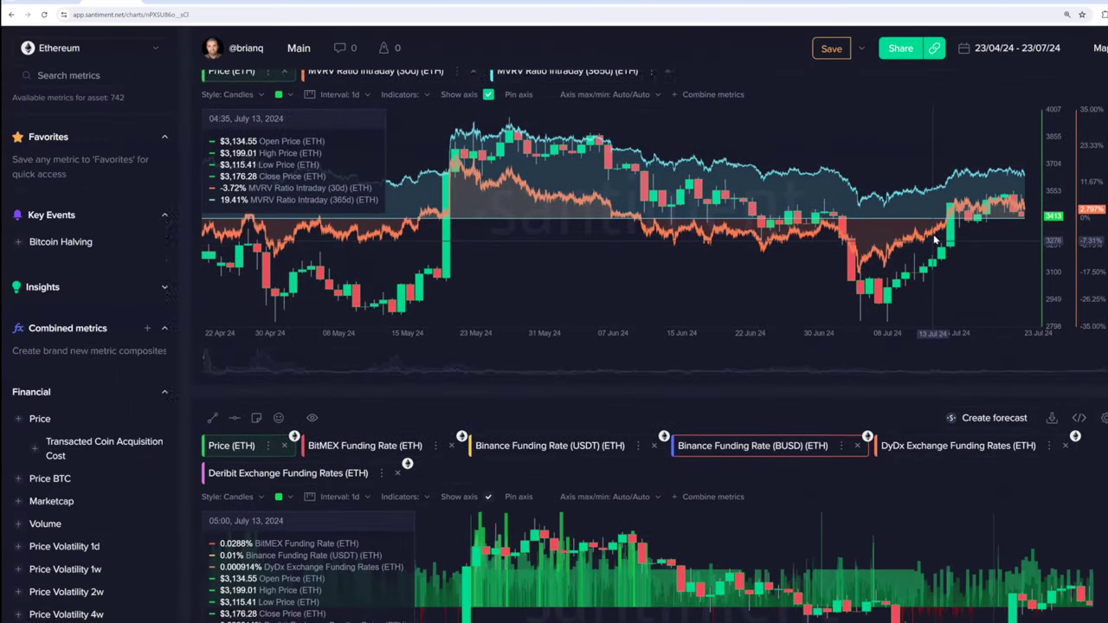
pyautogui.scroll(4, 935, 240)
pyautogui.press('f')
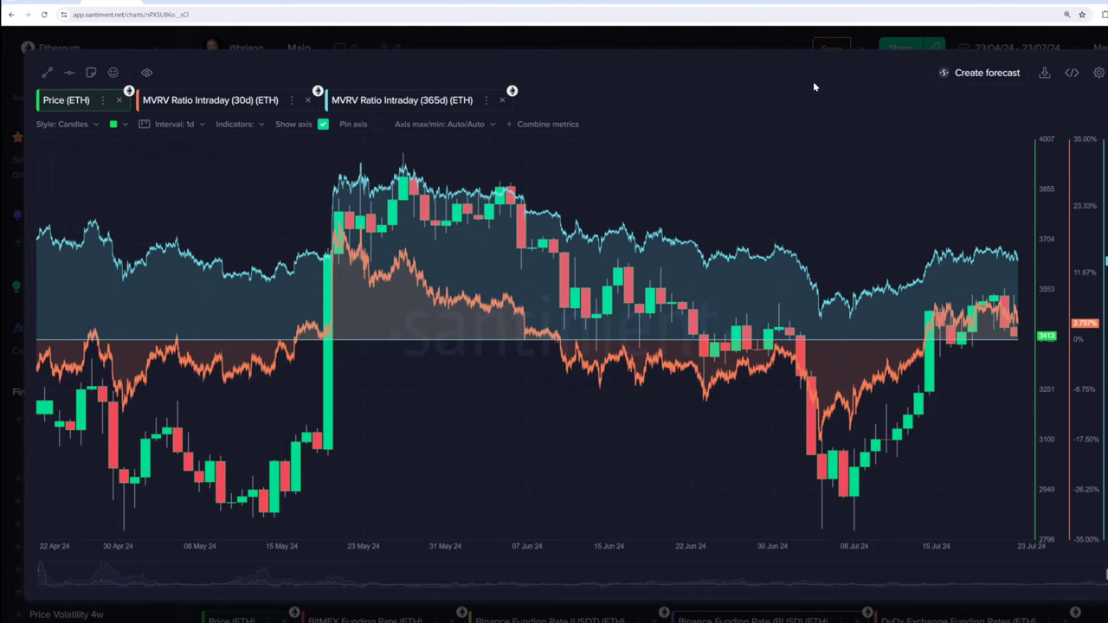
# - Close the enlarged chart and scroll through the ETH dashboard
pyautogui.click(670, 48)
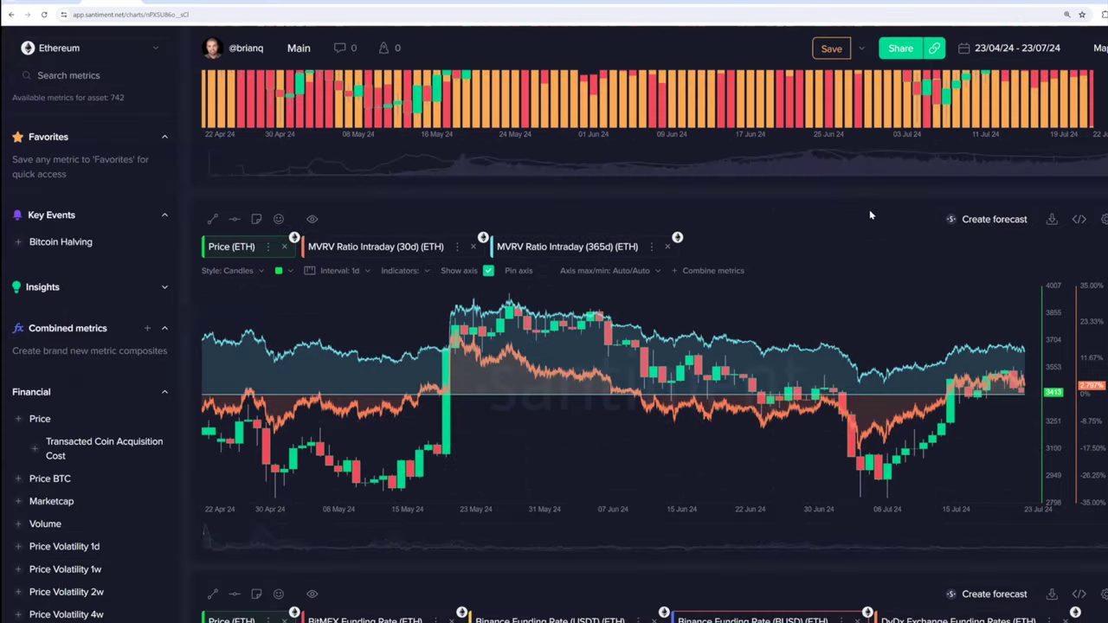
pyautogui.scroll(-4, 866, 199)
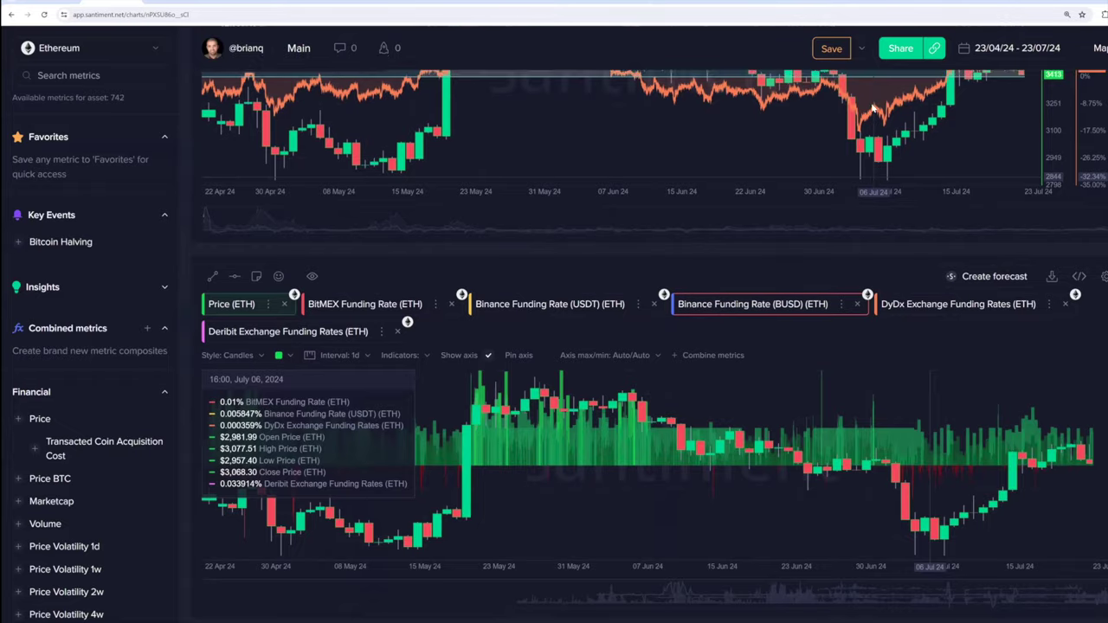
pyautogui.scroll(2, 873, 109)
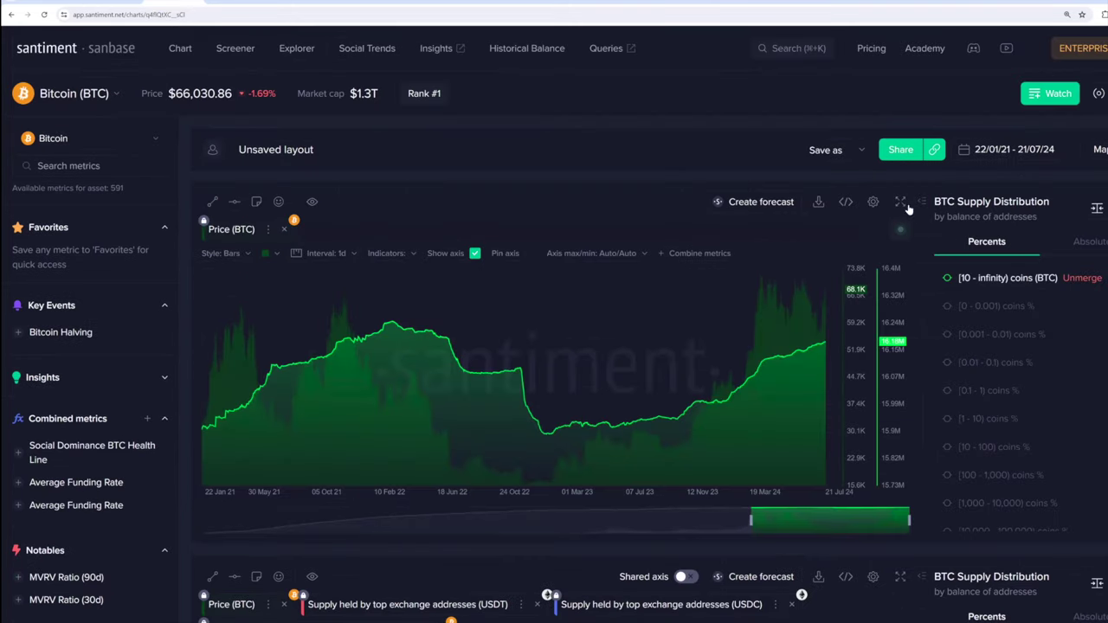
# - Expand the Price (BTC) versus [10 - infinity) coins chart to fullscreen
pyautogui.click(902, 203)
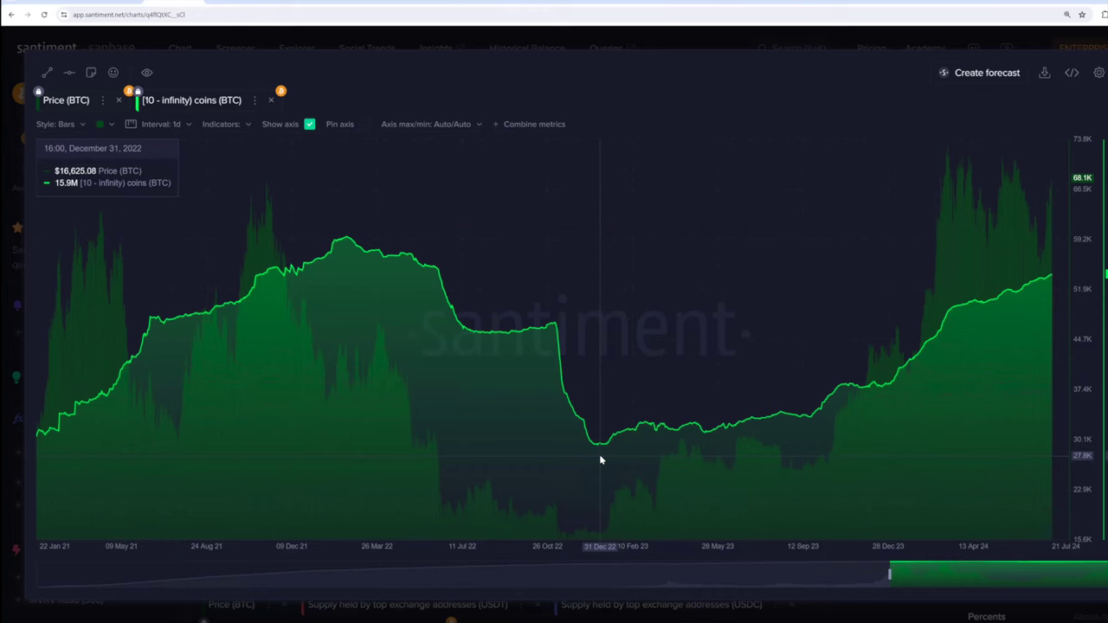
pyautogui.moveTo(600, 460); pyautogui.dragTo(1053, 339)
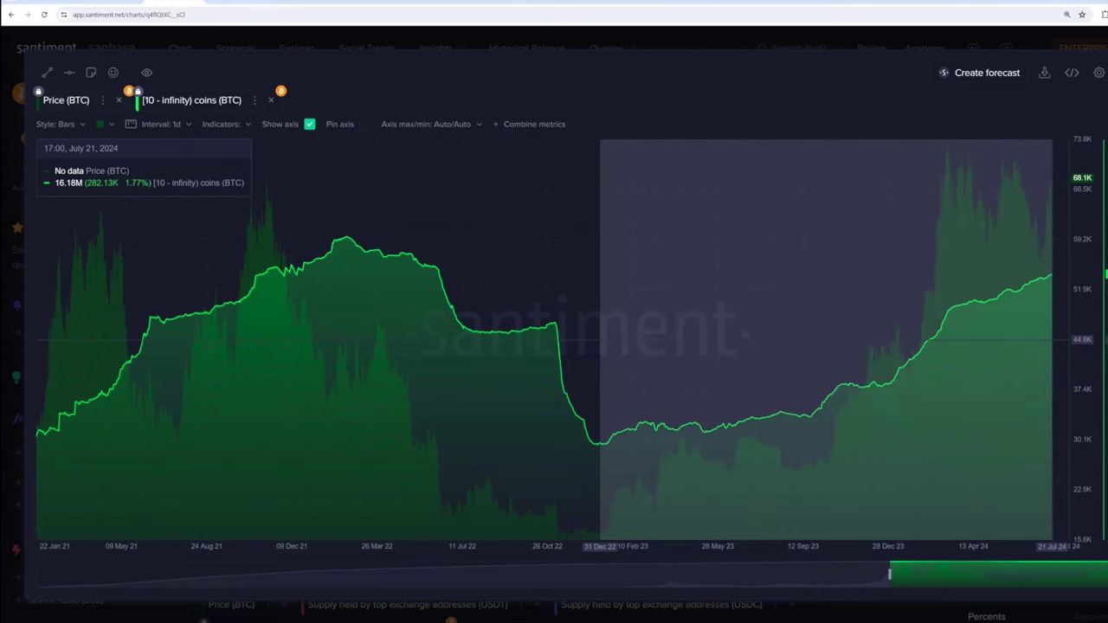
pyautogui.moveTo(1053, 339)
pyautogui.mouseDown()
pyautogui.moveTo(705, 339)
pyautogui.moveTo(594, 398)
pyautogui.moveTo(989, 329)
pyautogui.moveTo(1054, 297)
pyautogui.mouseUp()
pyautogui.moveTo(1055, 297); pyautogui.dragTo(1054, 294)
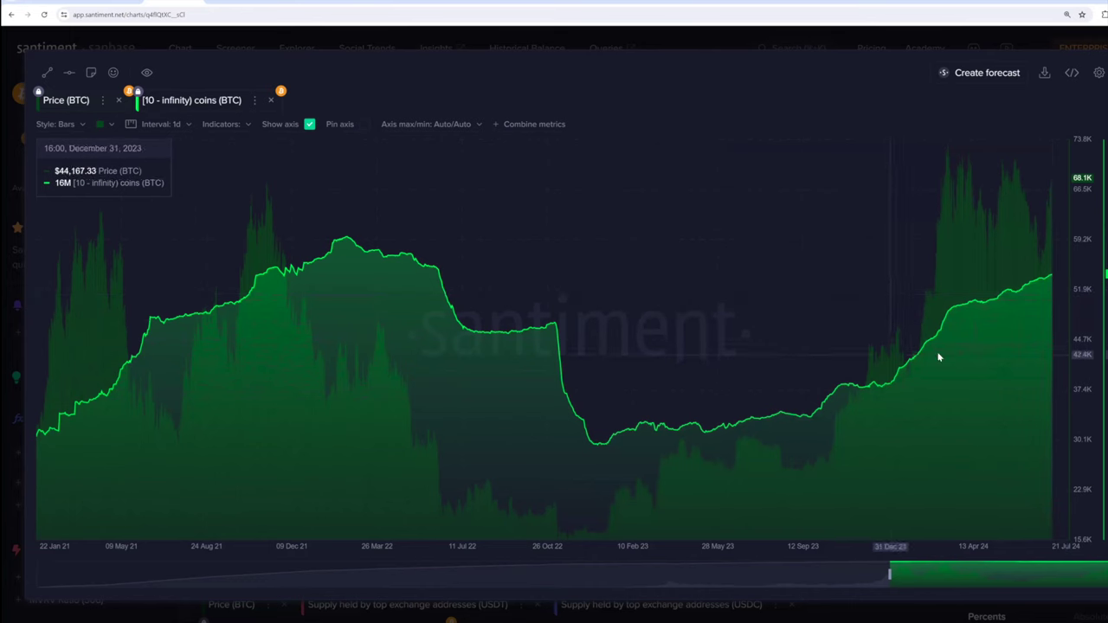
pyautogui.moveTo(890, 353)
pyautogui.mouseDown()
pyautogui.moveTo(948, 348)
pyautogui.moveTo(1053, 295)
pyautogui.mouseUp()
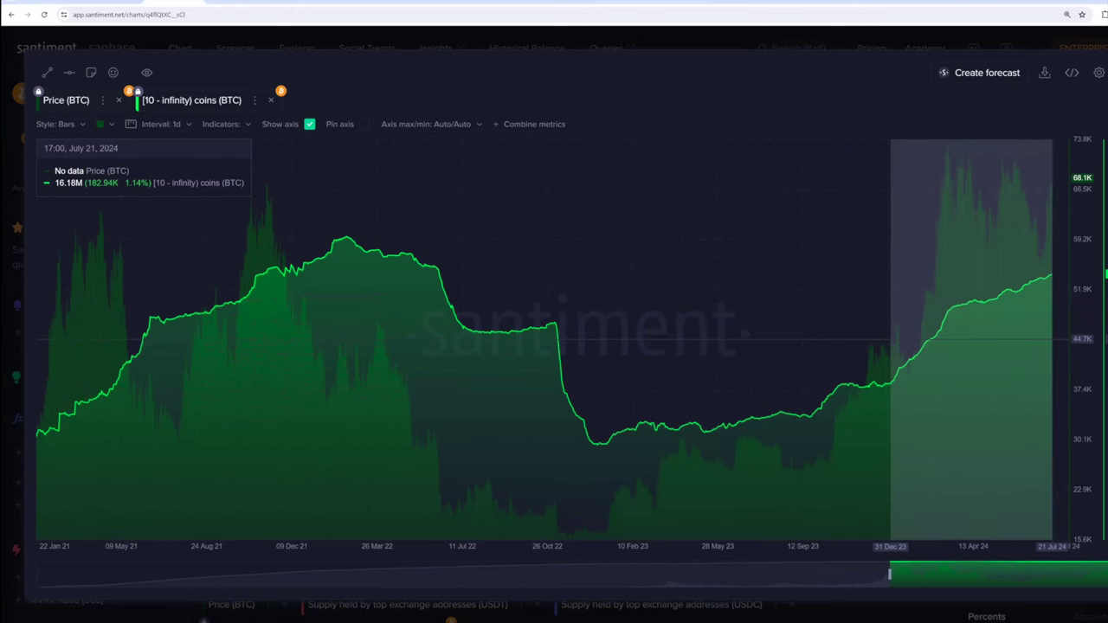
pyautogui.moveTo(1053, 295); pyautogui.dragTo(1048, 299)
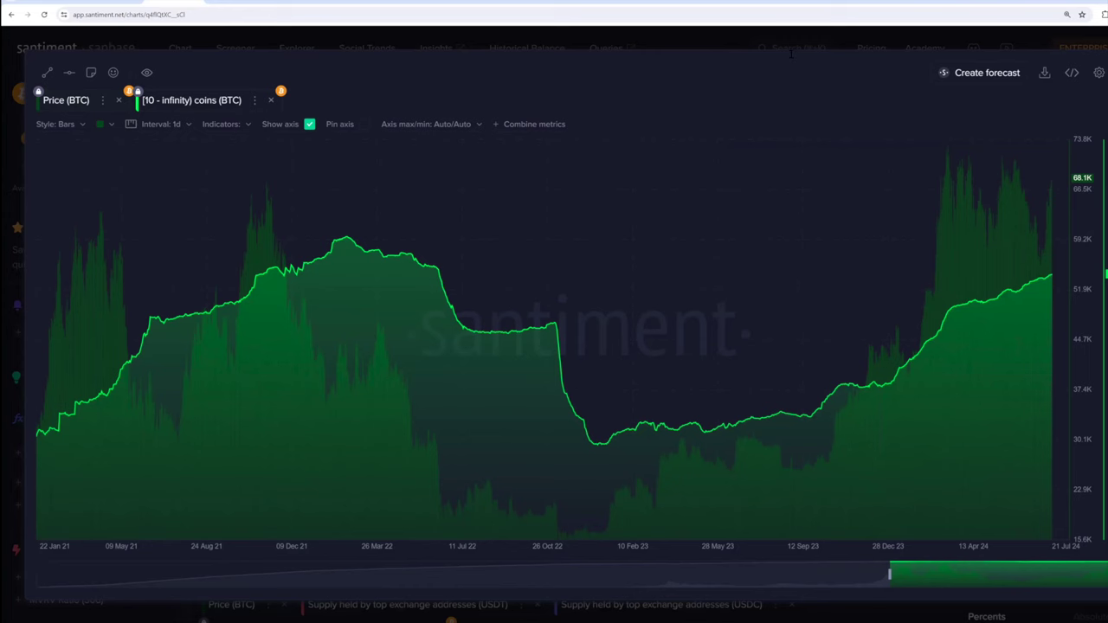
# - Add the Supply on Exchanges (as % of total supply) metric to the first chart
pyautogui.click(797, 54)
pyautogui.write('supply on ex')
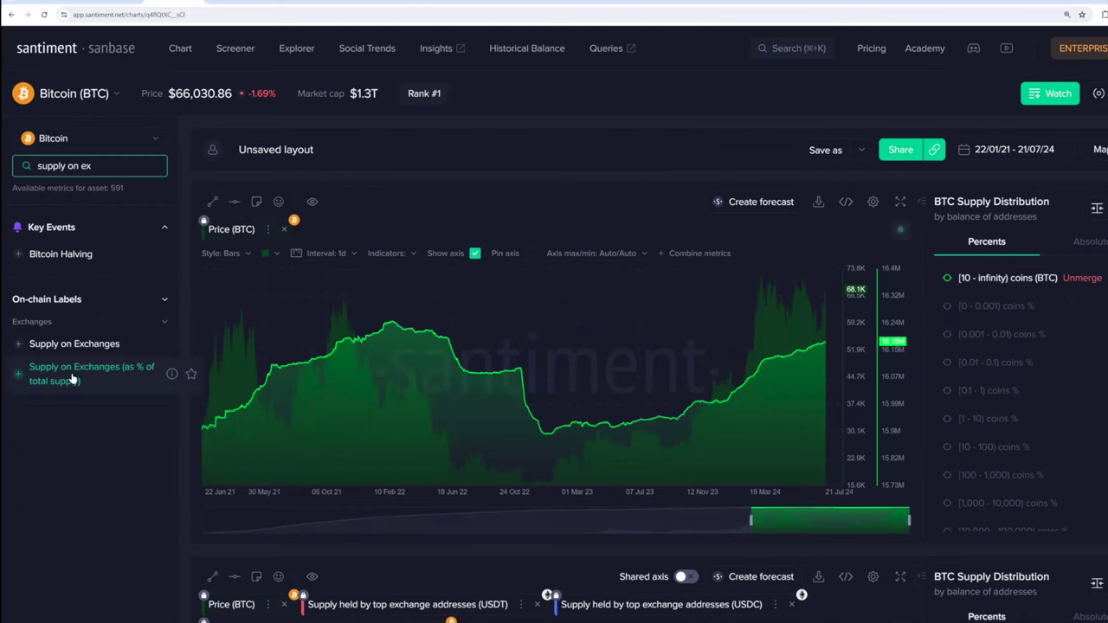
pyautogui.click(91, 373)
pyautogui.click(304, 262)
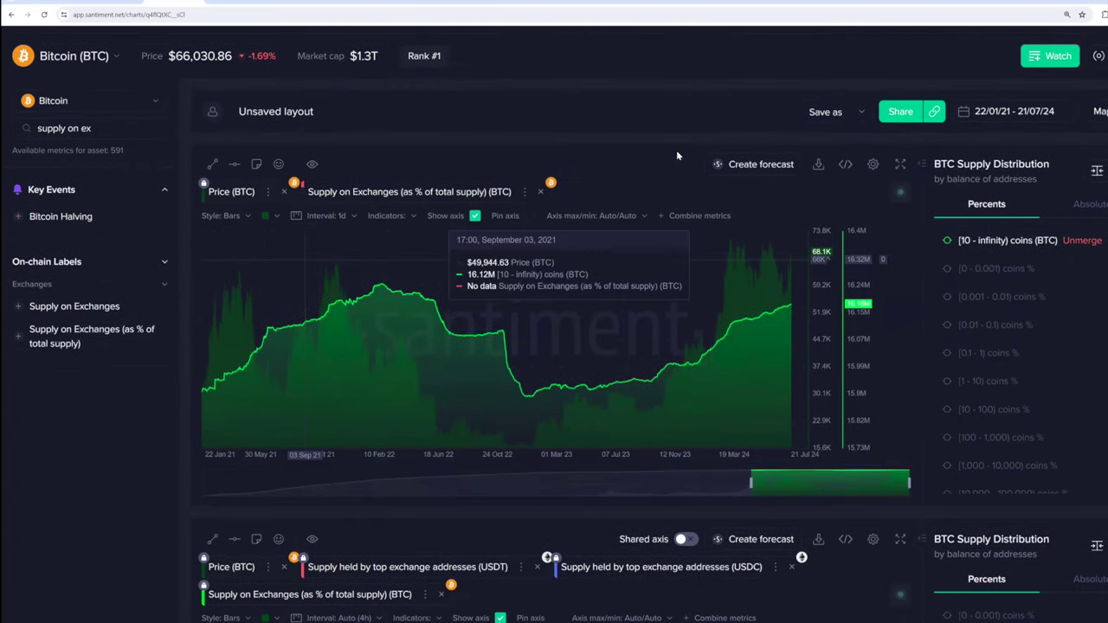
# - Enlarge the BTC chart and draw Supply on Exchanges as a filled area
pyautogui.click(900, 164)
pyautogui.click(415, 102)
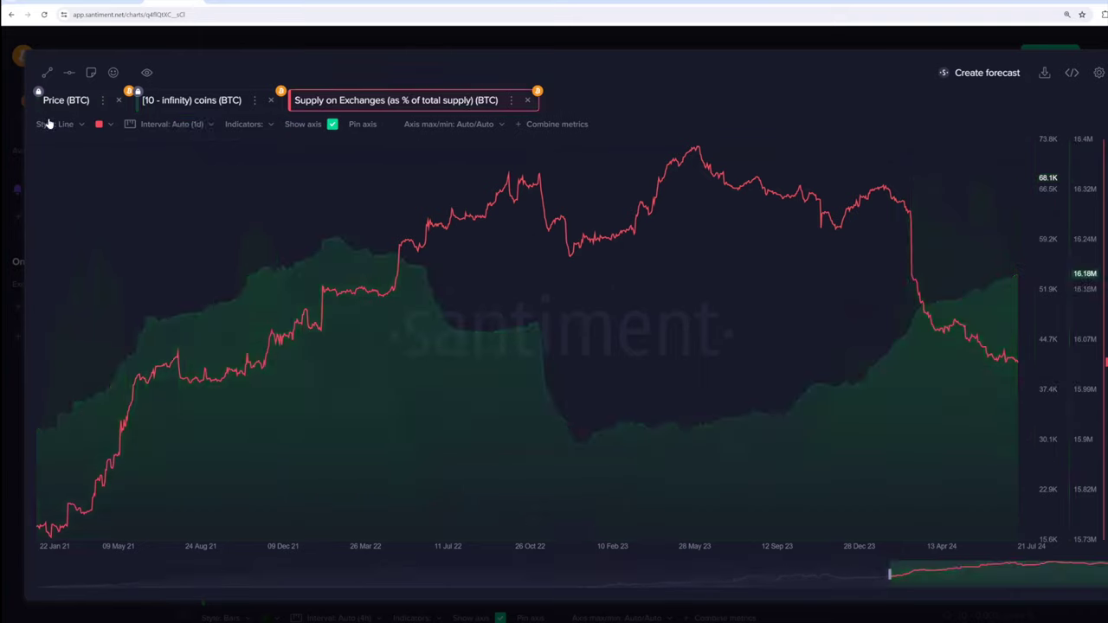
pyautogui.click(54, 124)
pyautogui.click(47, 177)
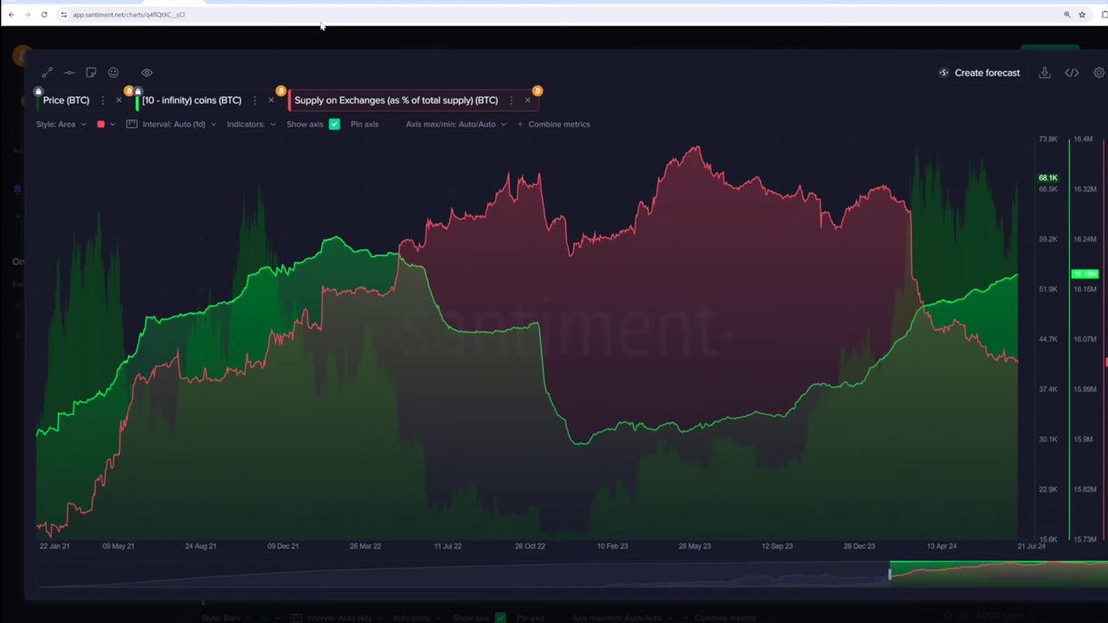
# - Reload the MAGA (TRUMP) tab and set its range to the last 3 months, 23/04/24–23/07/24
pyautogui.hotkey('ctrl', 'Tab')
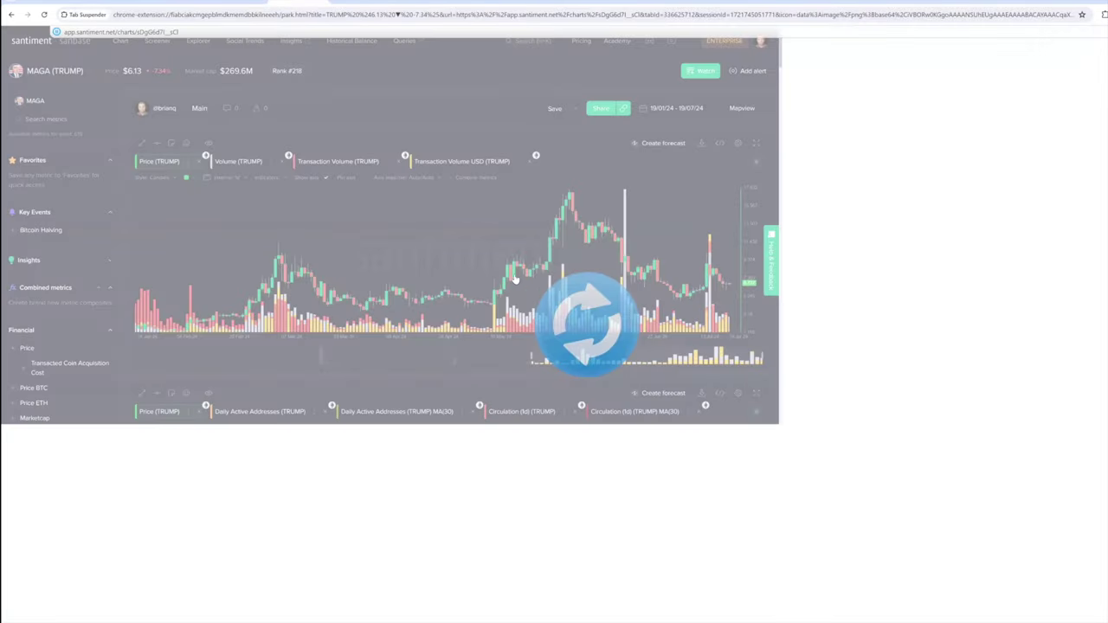
pyautogui.click(539, 220)
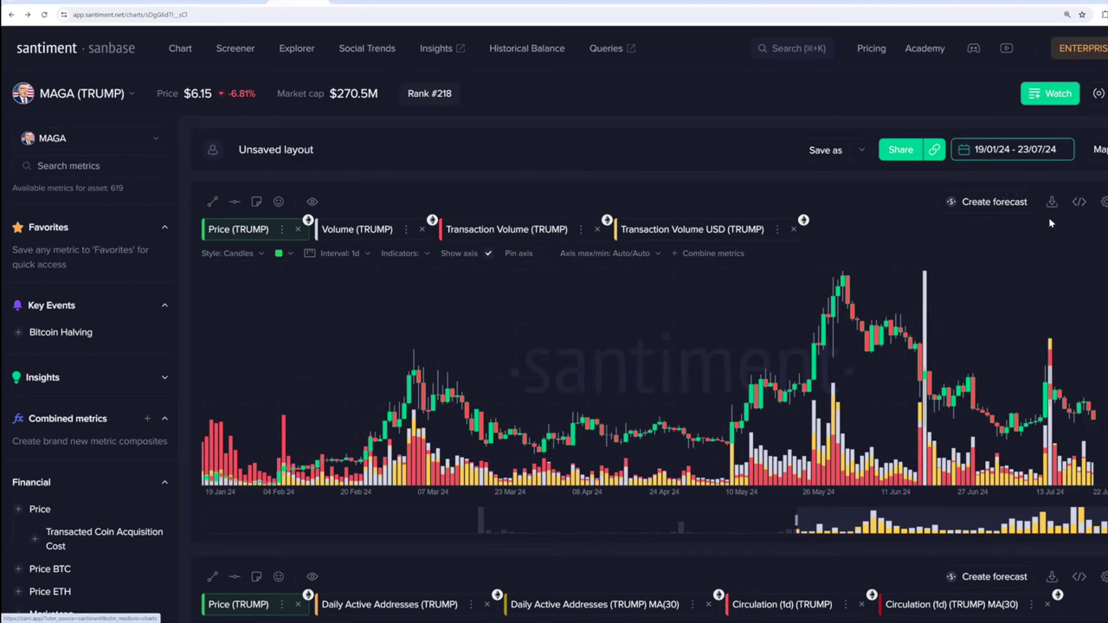
pyautogui.click(1014, 149)
pyautogui.click(1078, 251)
pyautogui.click(674, 127)
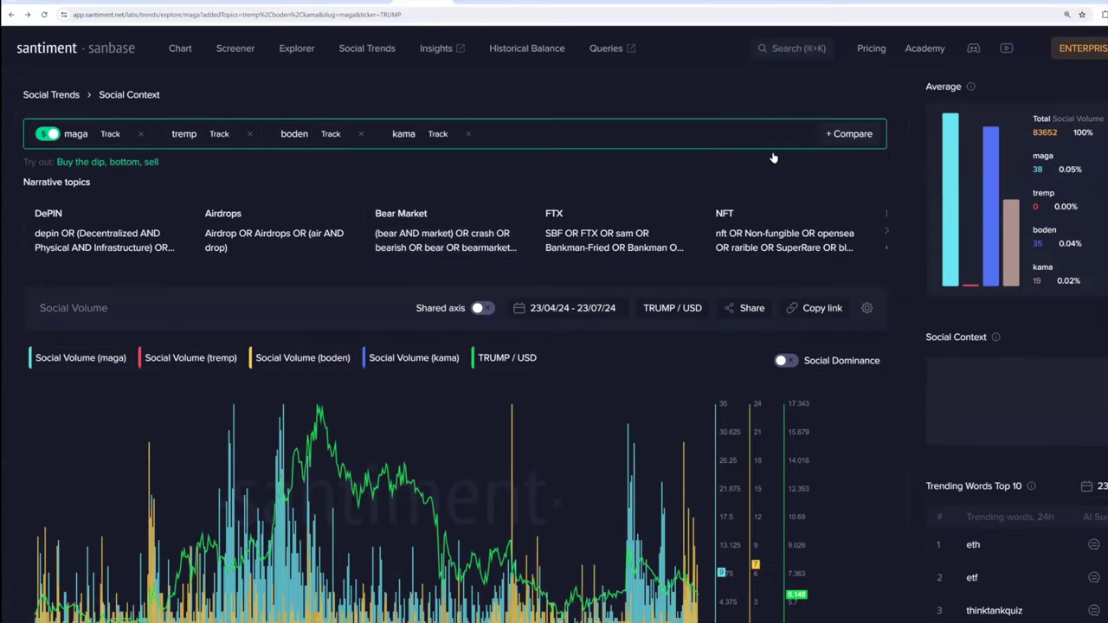
# - Review the trump vs kamala charts and put all social volume series on a shared axis
pyautogui.scroll(-2, 839, 360)
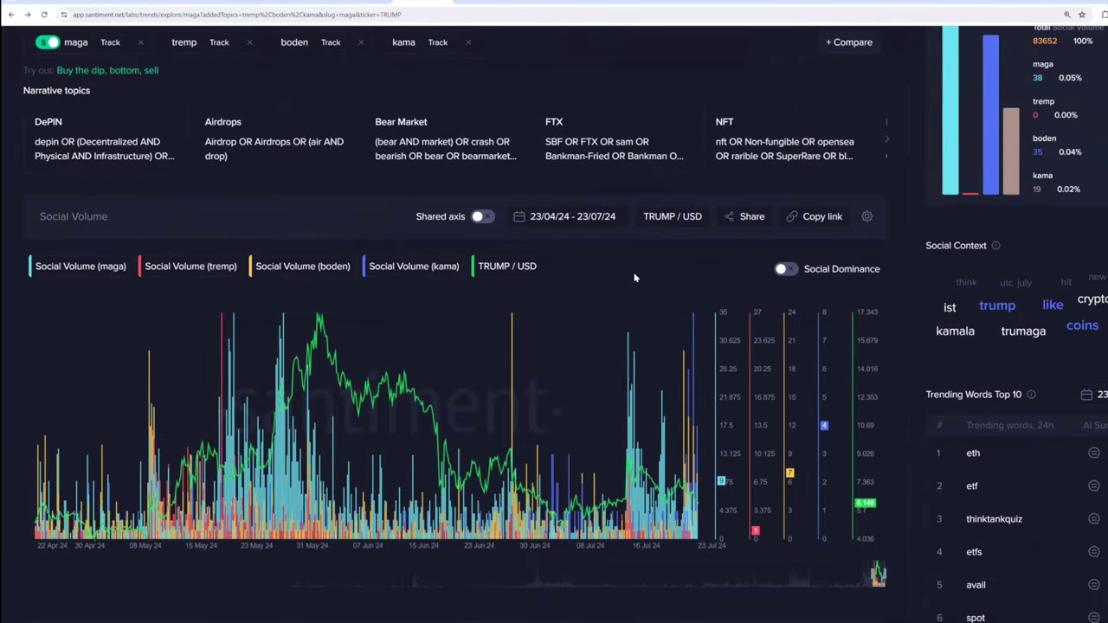
pyautogui.scroll(-4, 637, 282)
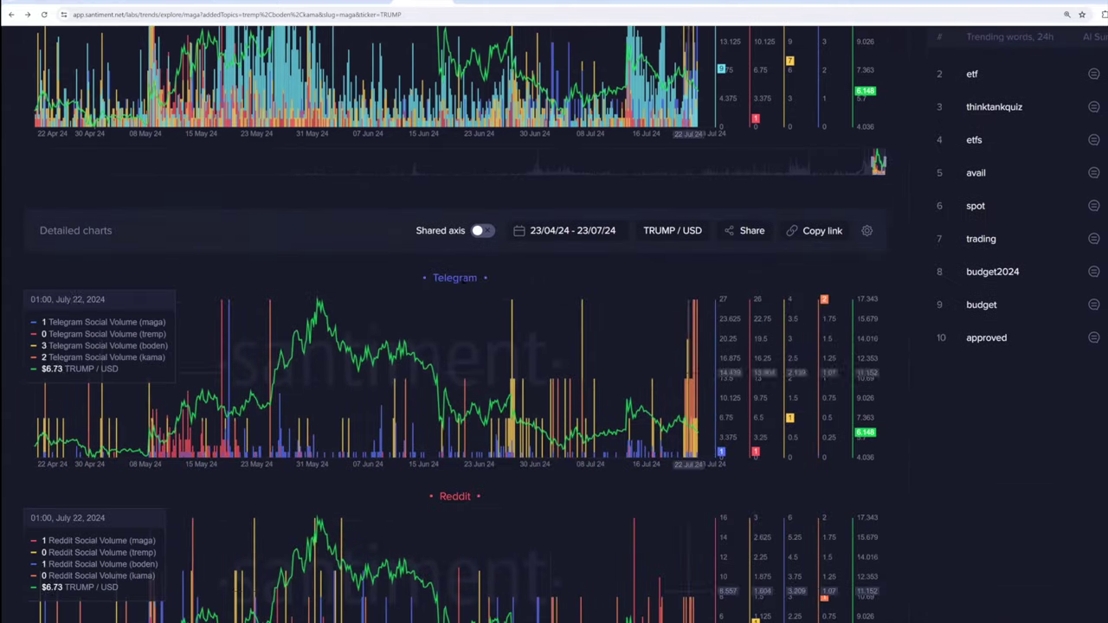
pyautogui.scroll(-2, 528, 355)
pyautogui.scroll(-6, 528, 370)
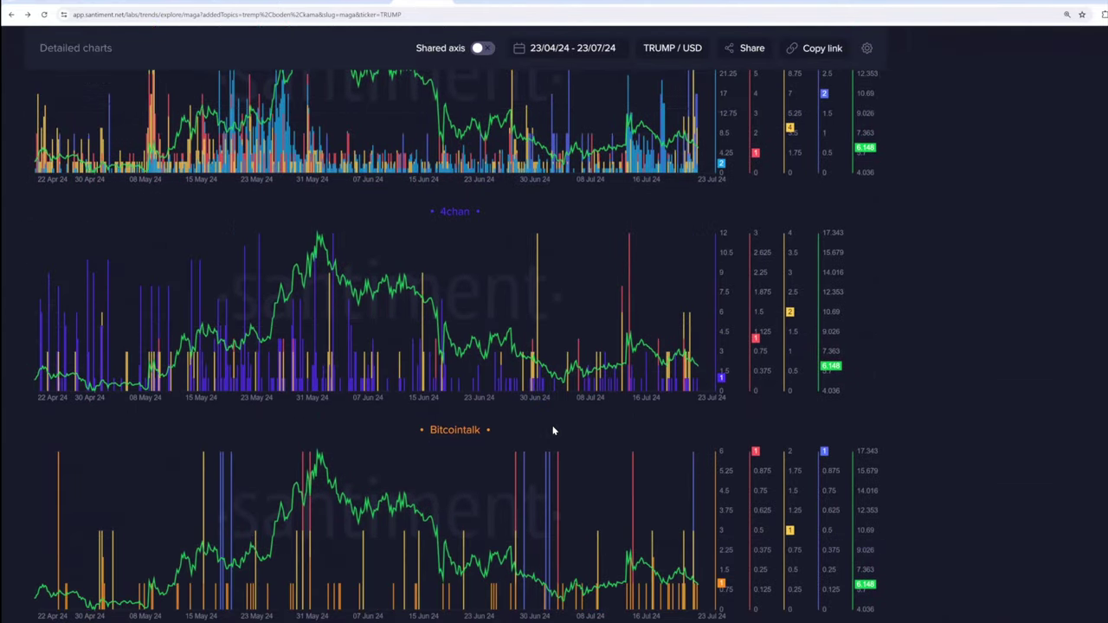
pyautogui.scroll(12, 572, 421)
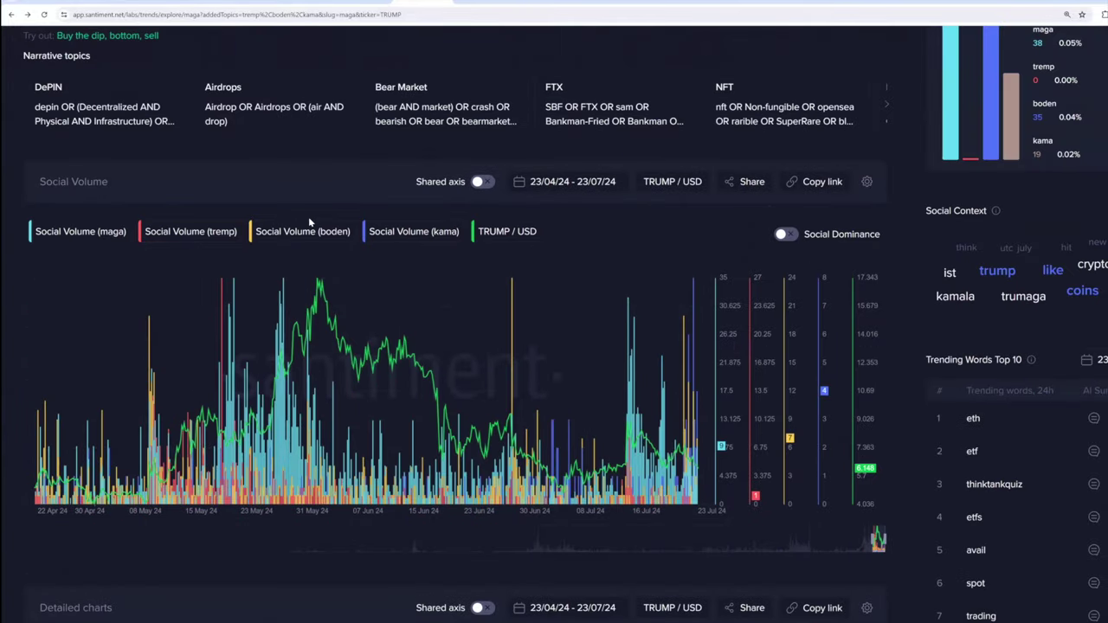
pyautogui.click(488, 181)
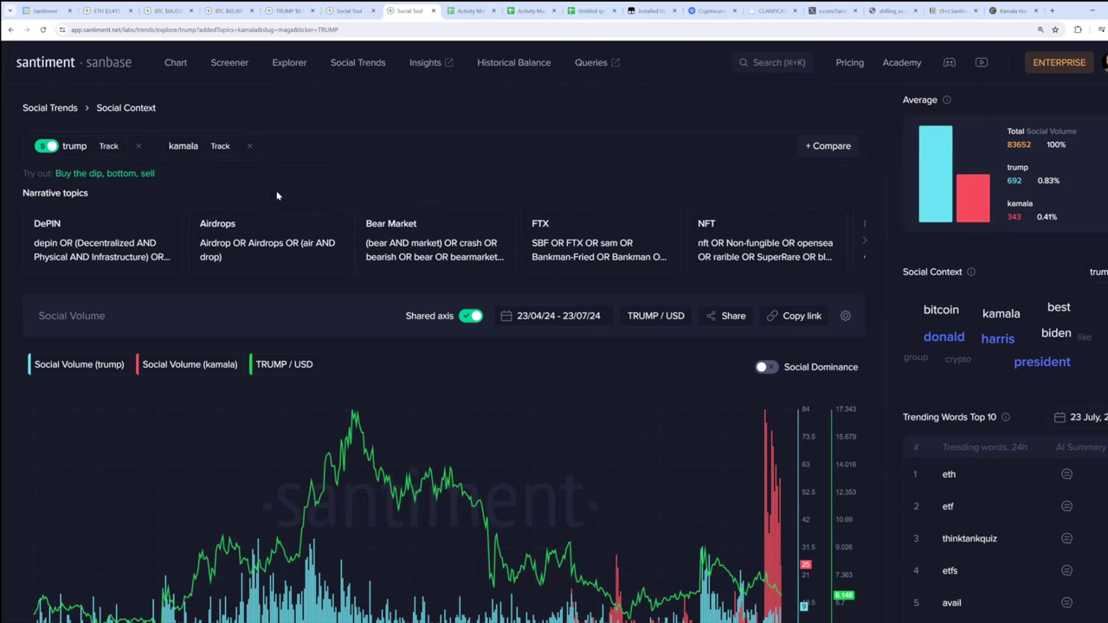
# - Edit the tracked topics and switch off the trump topic's option
pyautogui.click(76, 146)
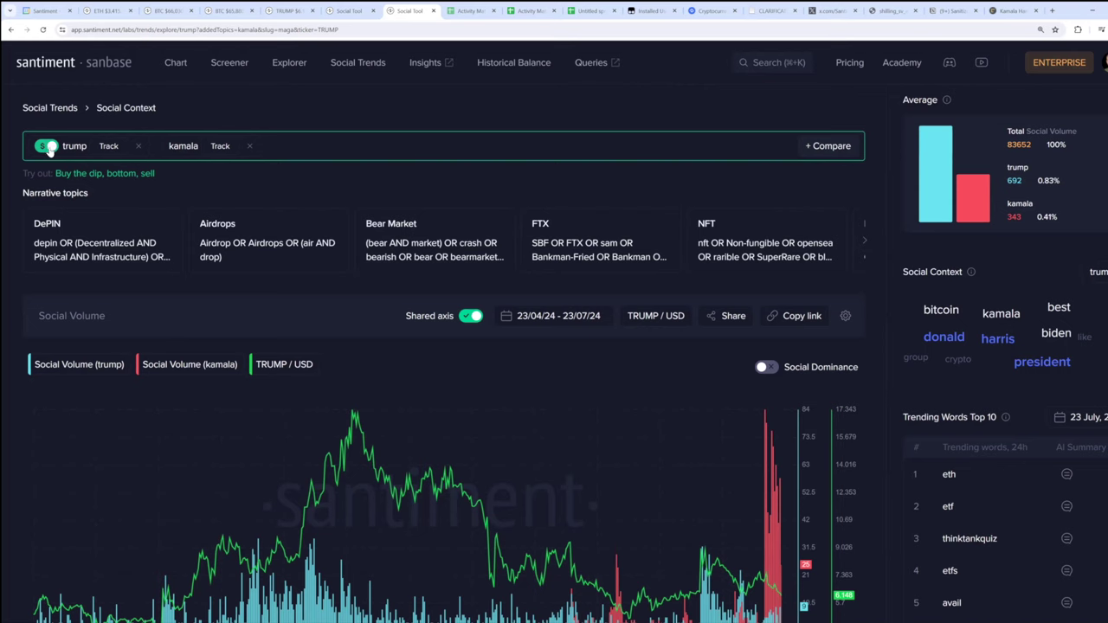
pyautogui.click(48, 146)
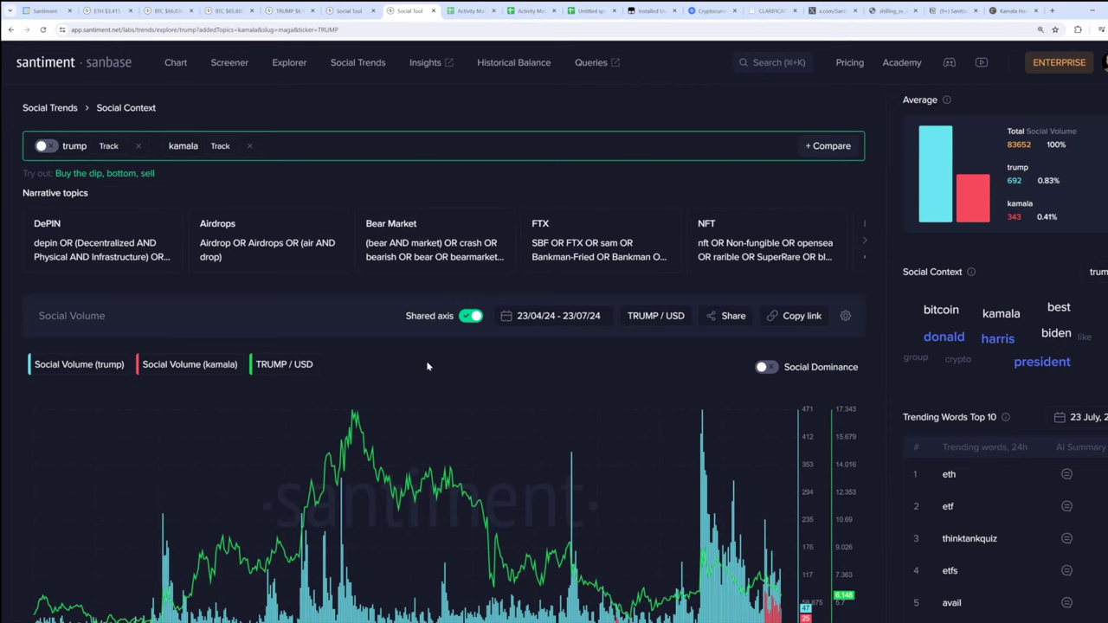
pyautogui.scroll(-1, 747, 360)
pyautogui.scroll(-1, 749, 366)
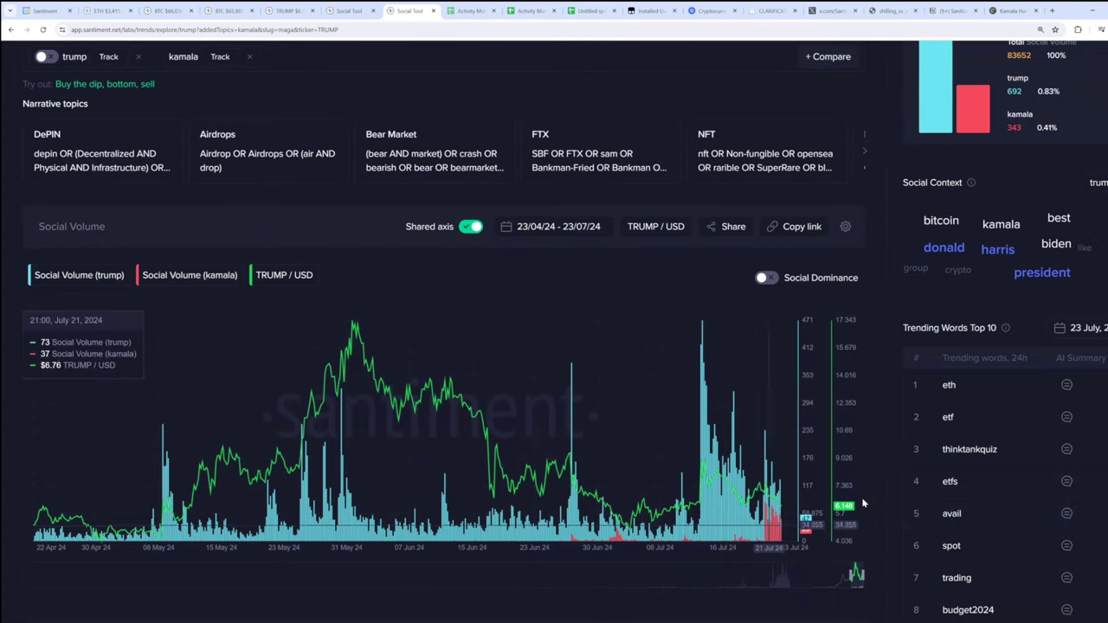
# - Review the Telegram, Reddit, Twitter, 4chan and Bitcointalk social volume charts
pyautogui.scroll(-1, 891, 487)
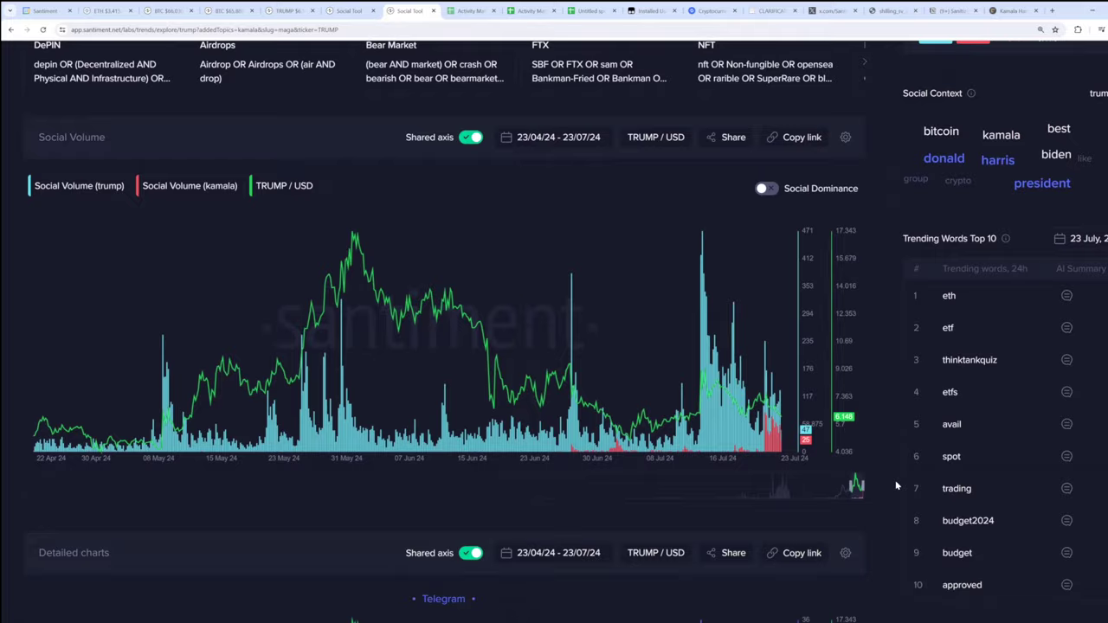
pyautogui.scroll(-3, 896, 485)
pyautogui.scroll(2, 857, 381)
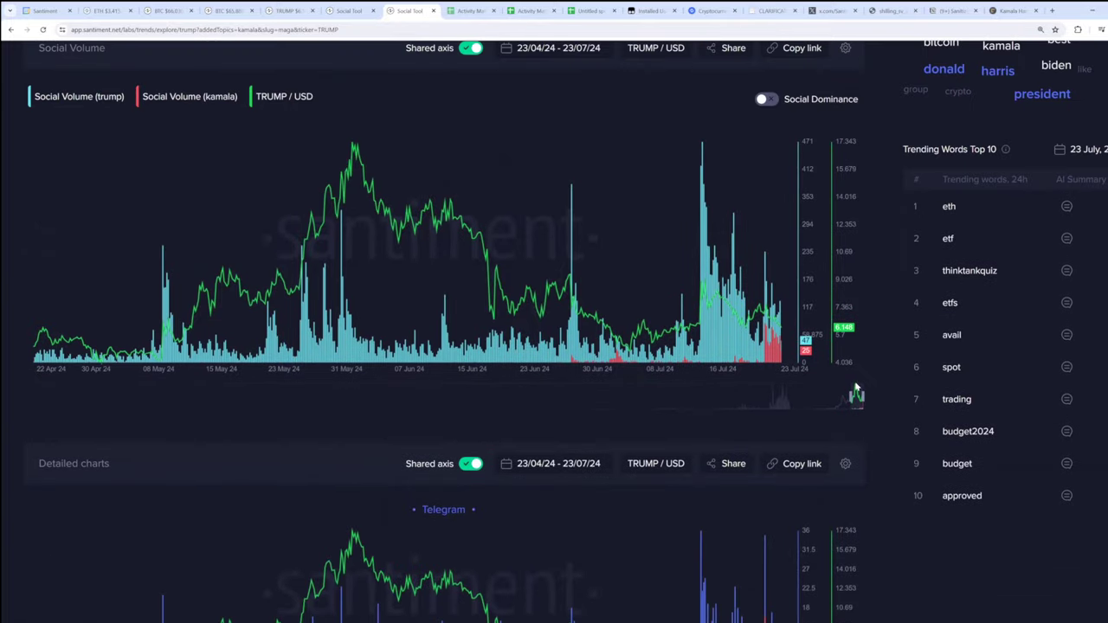
pyautogui.scroll(1, 884, 370)
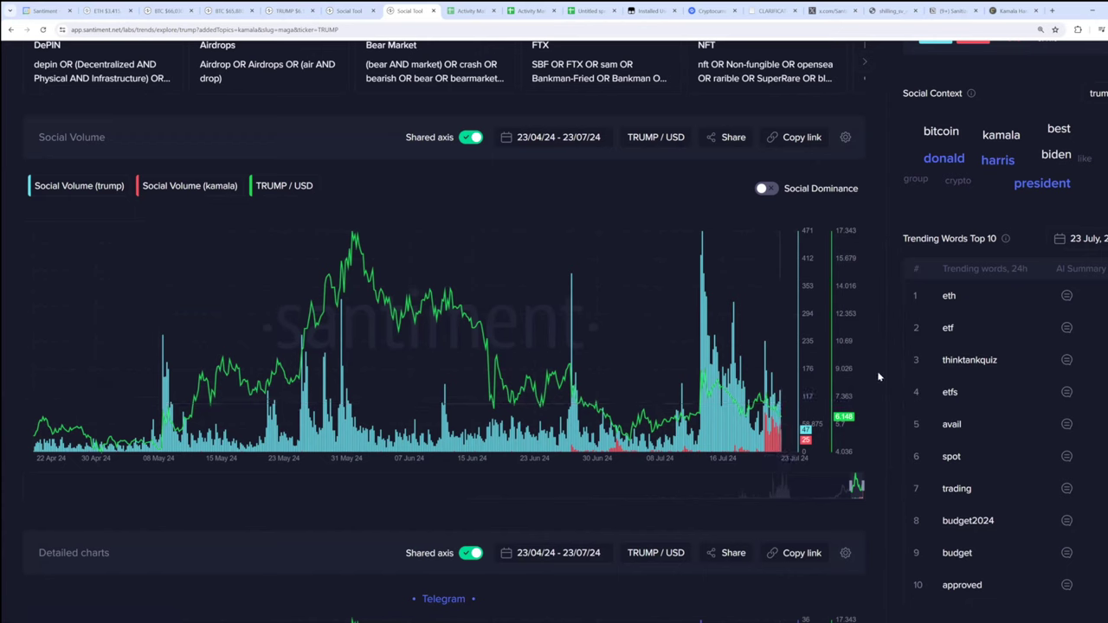
pyautogui.scroll(-3, 878, 369)
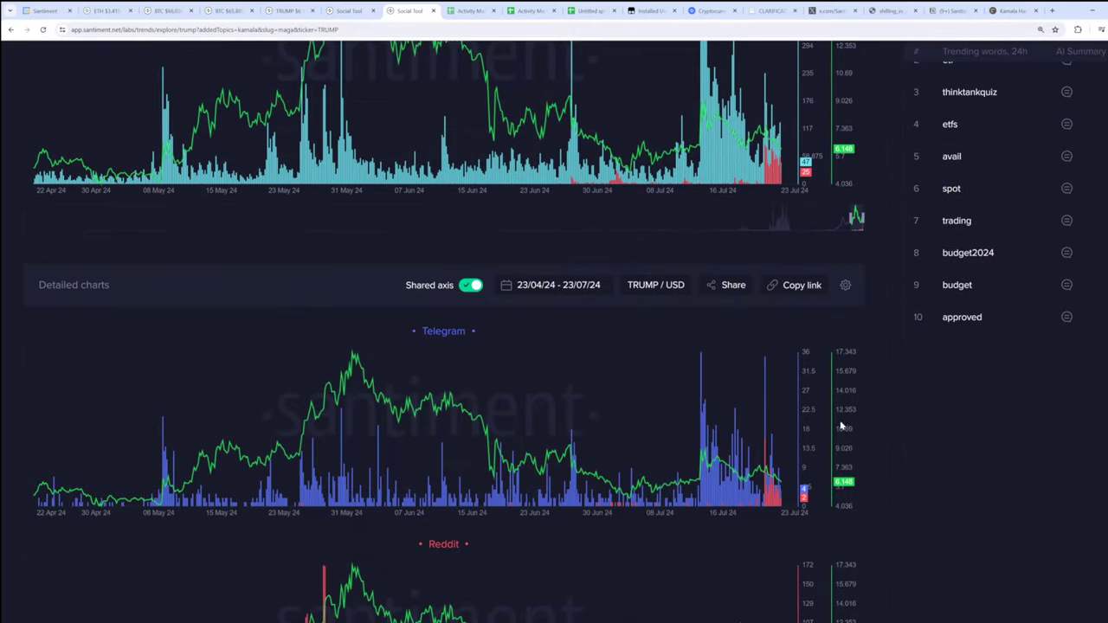
pyautogui.scroll(-2, 777, 404)
pyautogui.scroll(-2, 775, 403)
pyautogui.scroll(2, 783, 381)
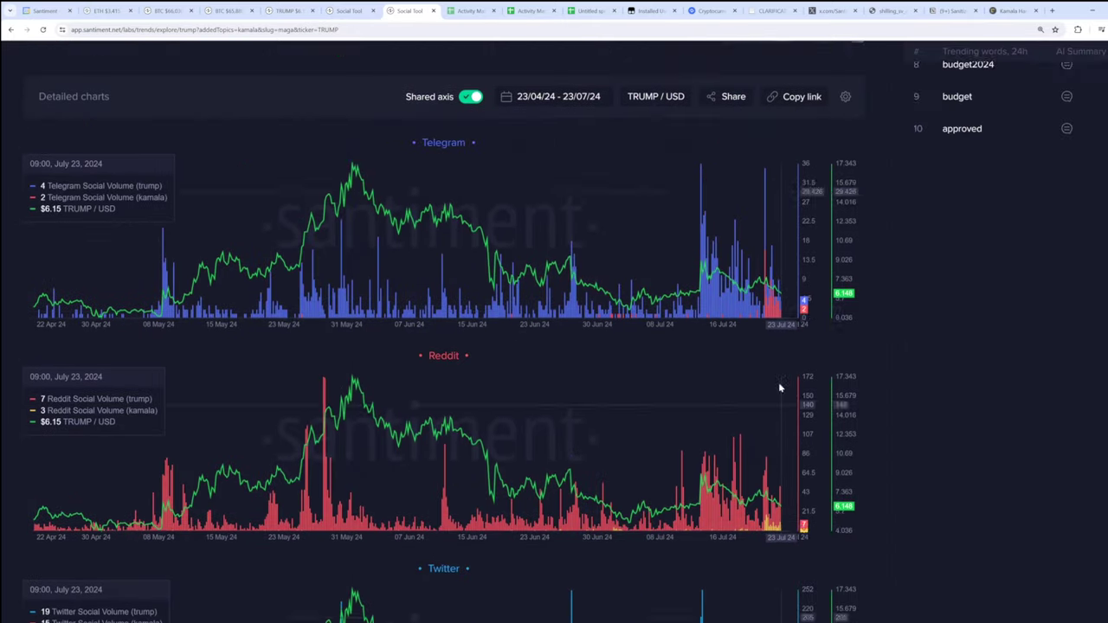
pyautogui.scroll(-1, 779, 433)
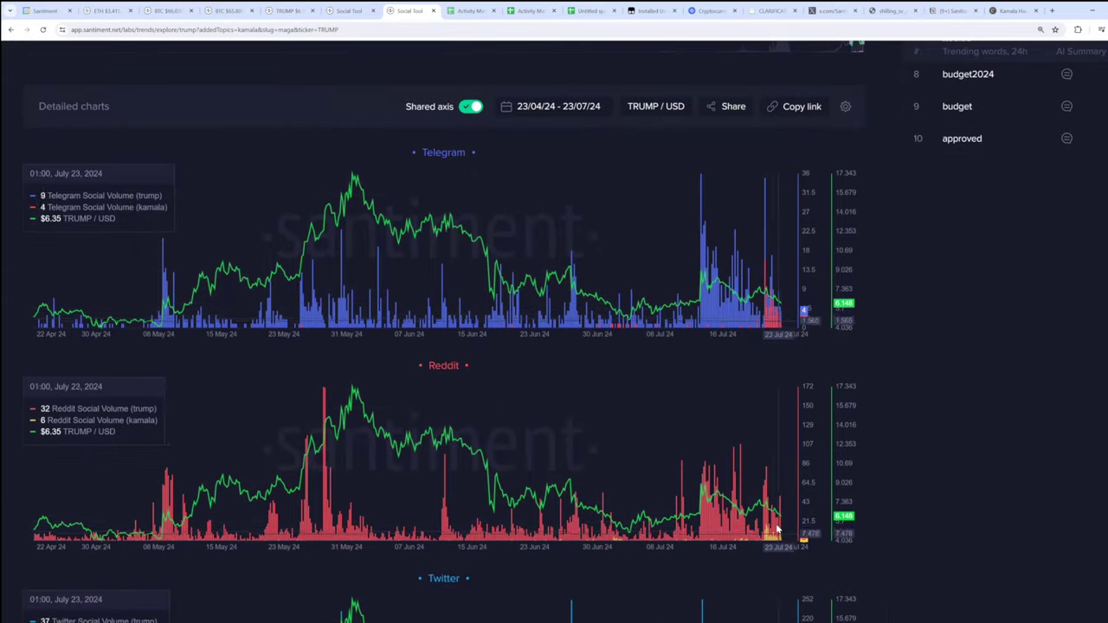
pyautogui.scroll(-2, 776, 524)
pyautogui.scroll(-4, 776, 524)
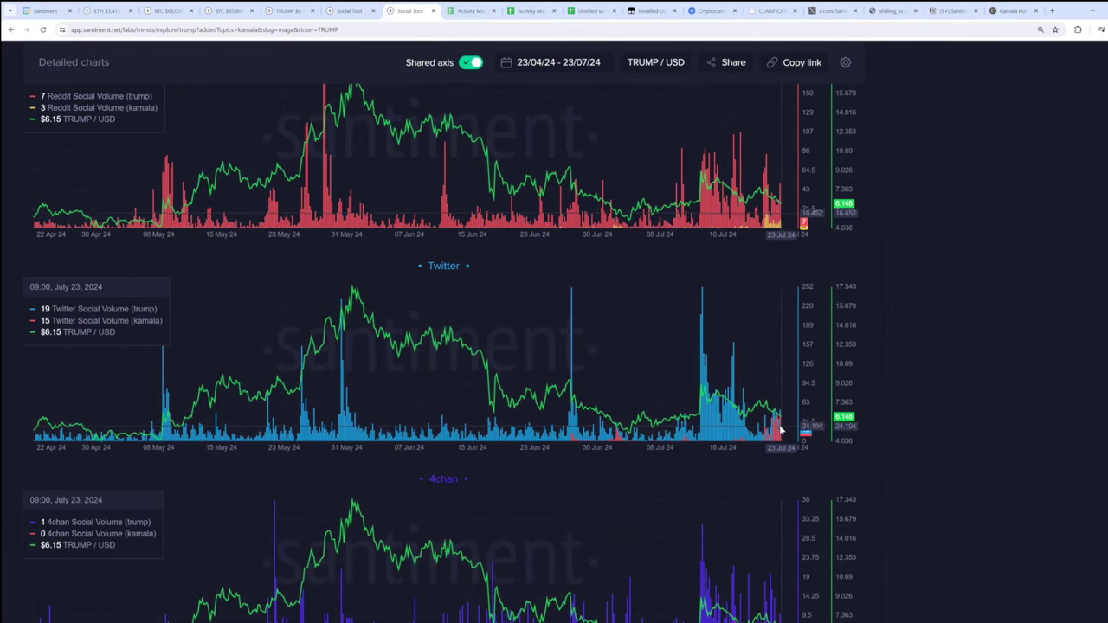
pyautogui.scroll(-5, 780, 439)
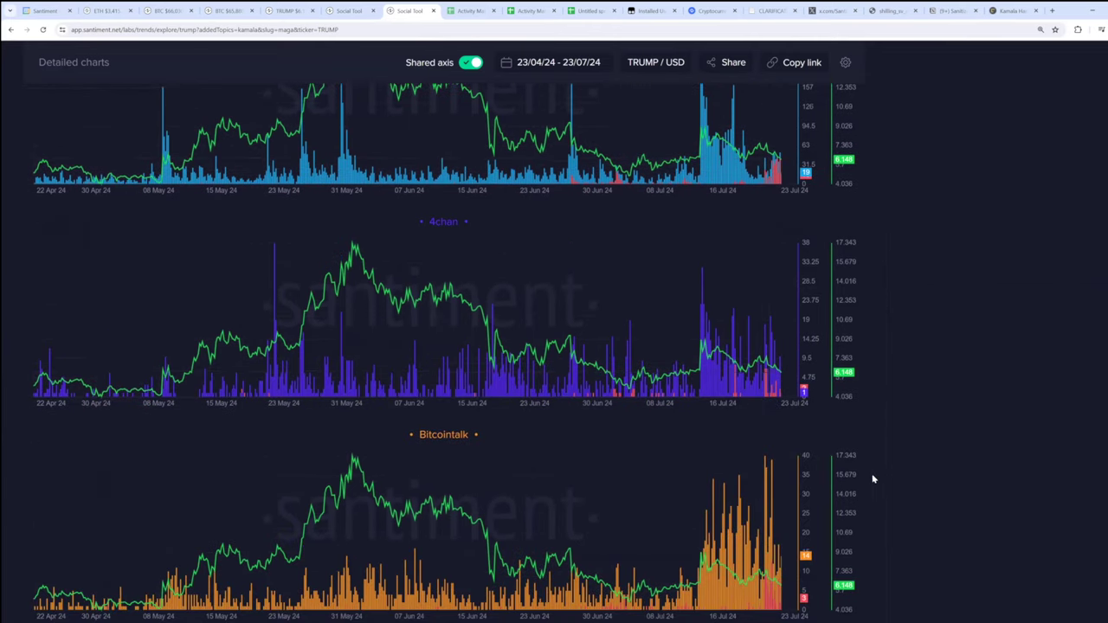
pyautogui.scroll(10, 877, 456)
pyautogui.scroll(12, 877, 451)
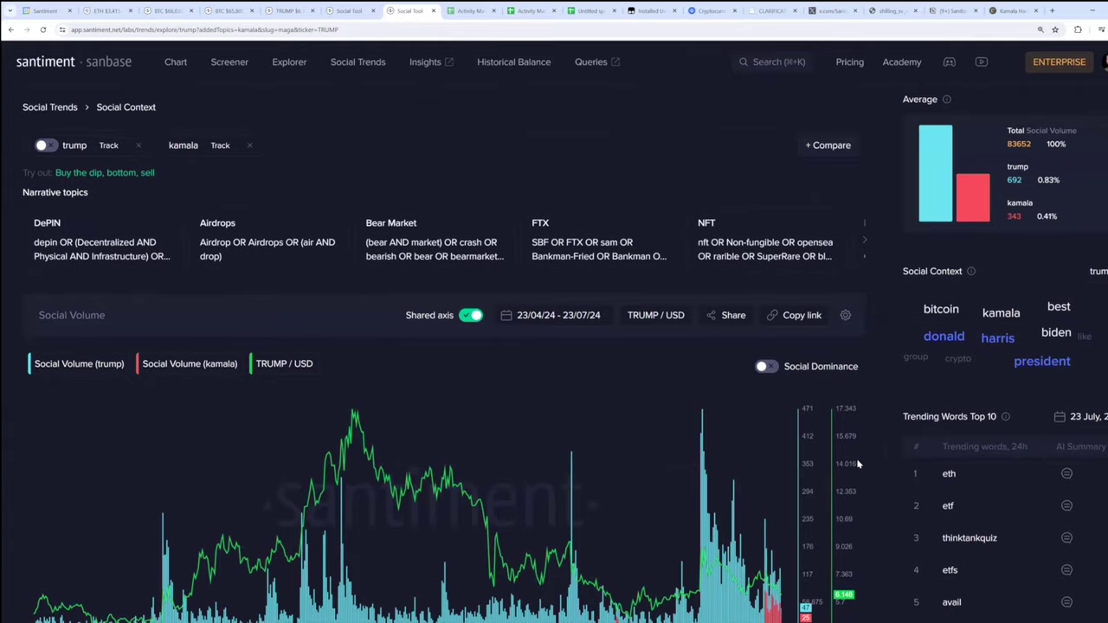
pyautogui.scroll(-2, 742, 502)
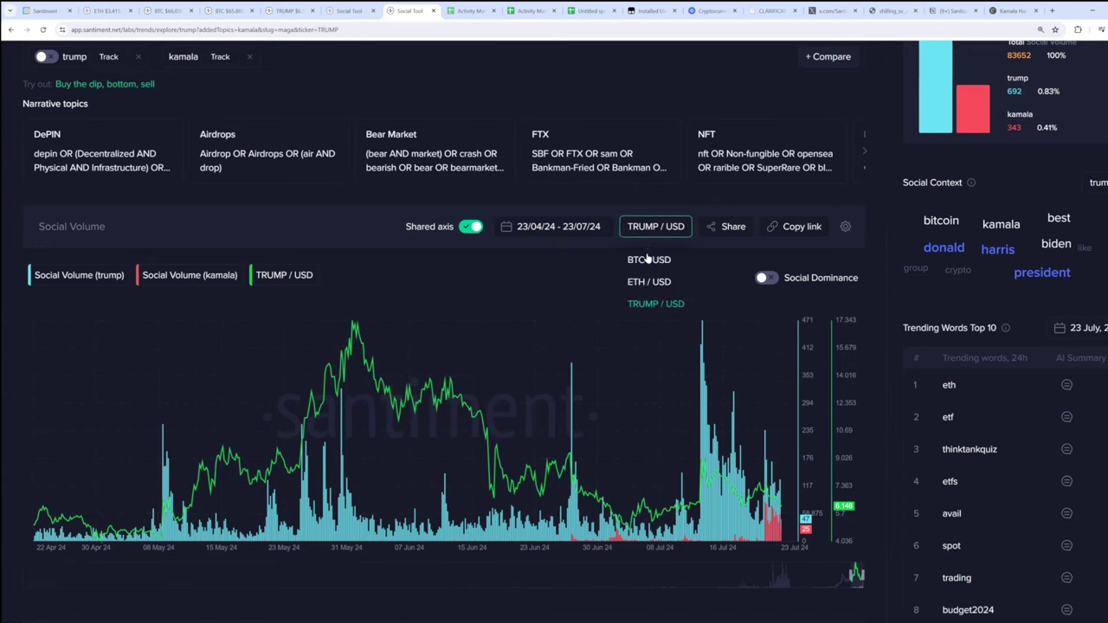
# - Switch the price overlay from TRUMP / USD to BTC / USD on the trump vs kamala chart
pyautogui.click(648, 258)
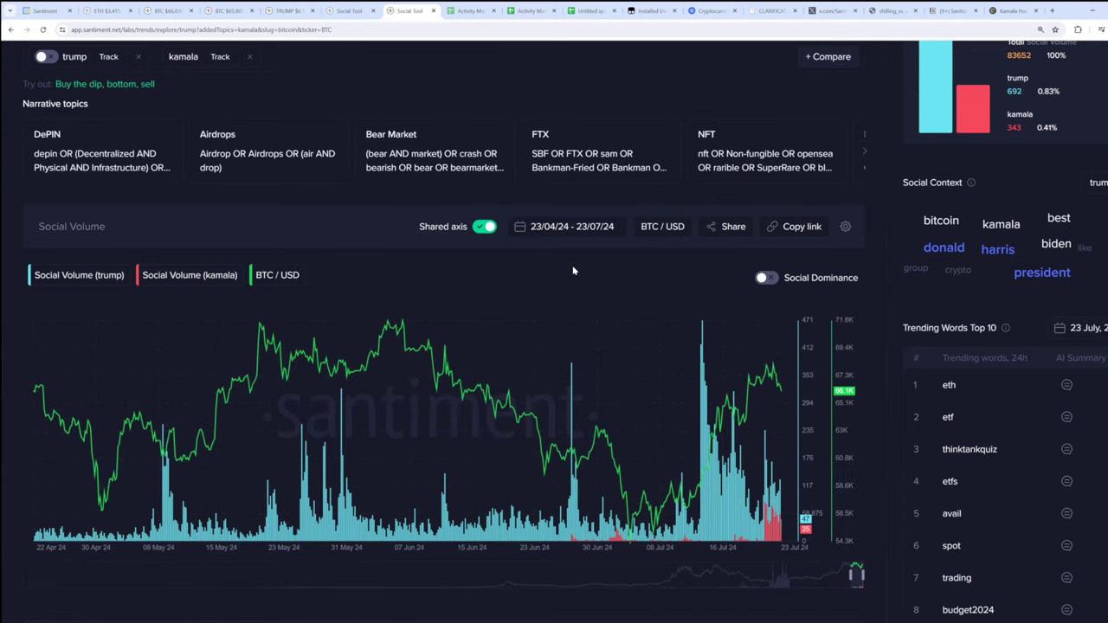